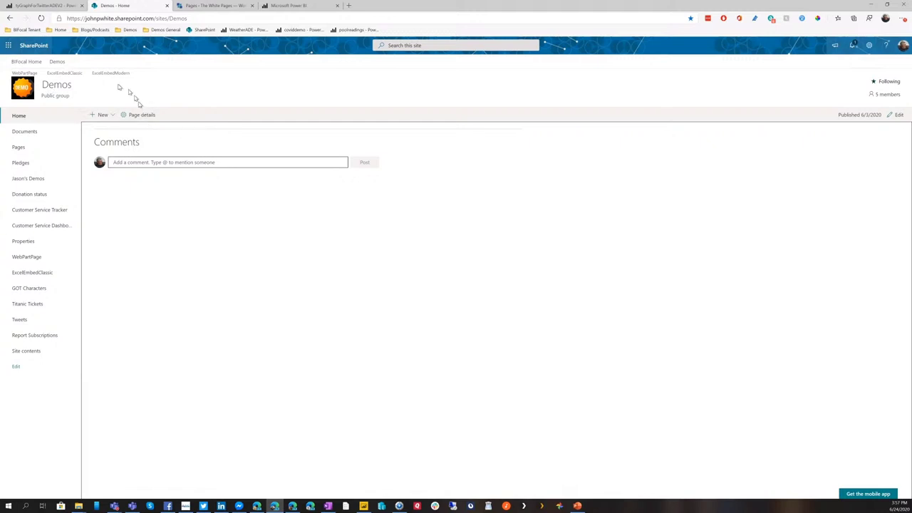
Step: Switch to the tyGraphForTwitterADEV2 report in Power BI and copy its SharePoint Online embed link
click(44, 7)
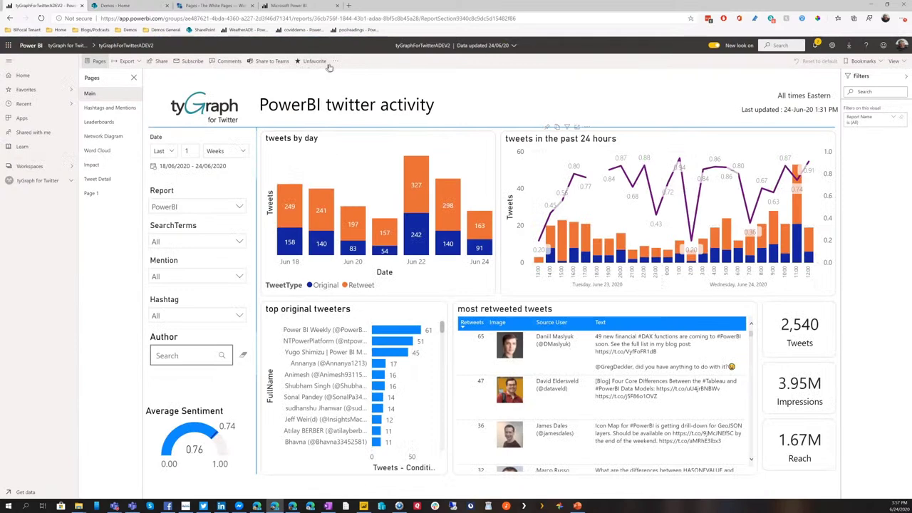
click(336, 62)
mouse_move(358, 113)
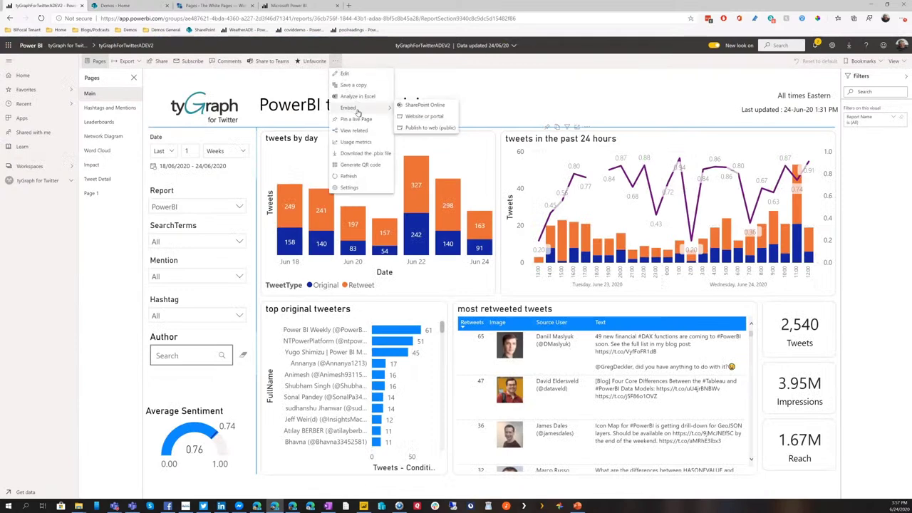
click(424, 106)
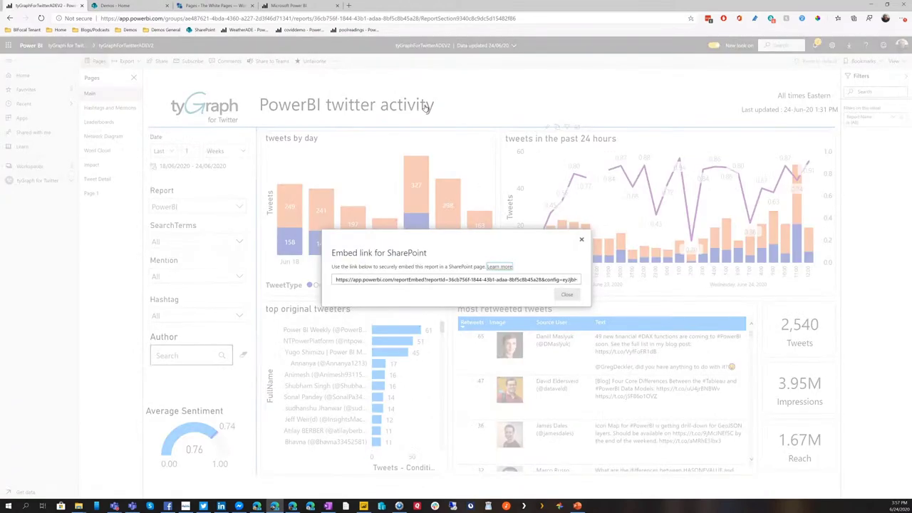
click(407, 280)
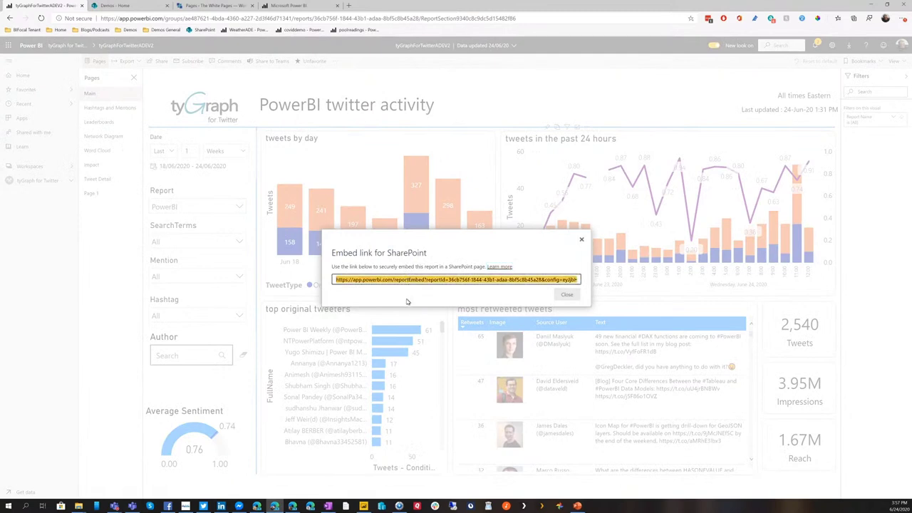
click(567, 295)
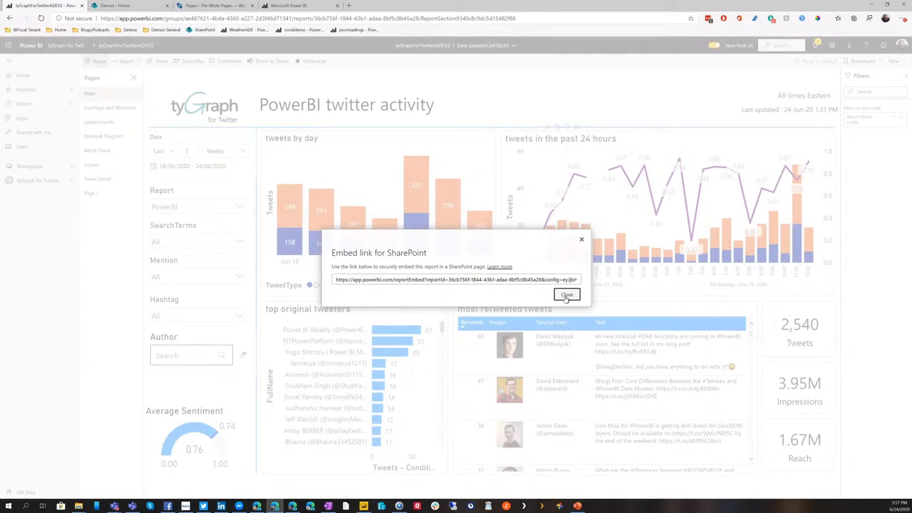
Step: In the SharePoint Demos site, create a page from the Blank template and title it "Power BI Twitter"
click(114, 6)
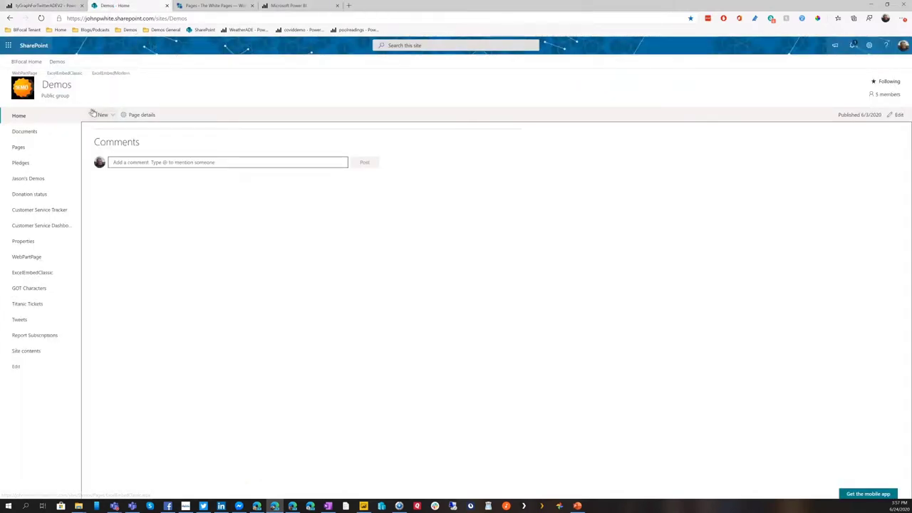
click(114, 116)
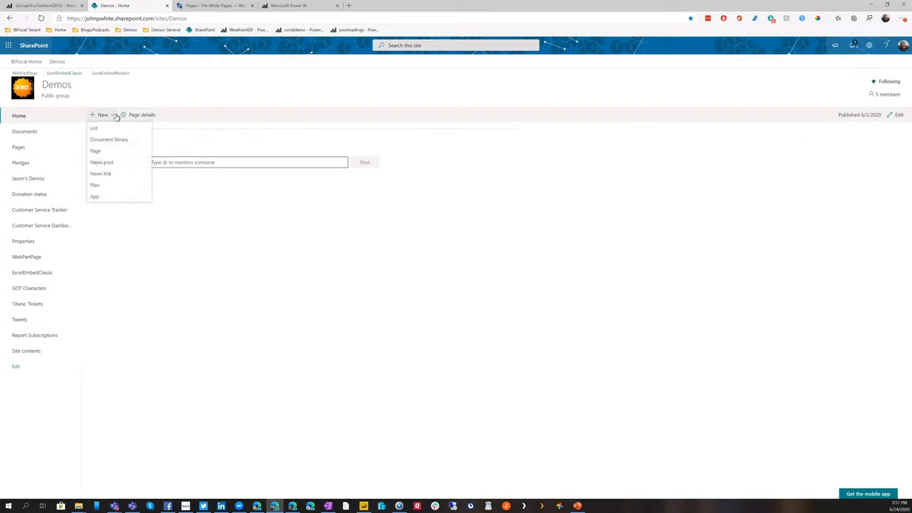
click(101, 152)
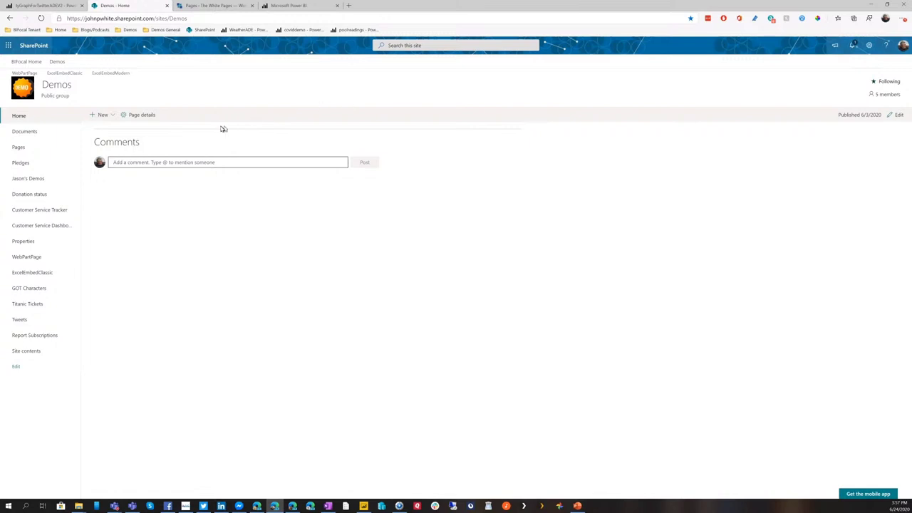
click(40, 18)
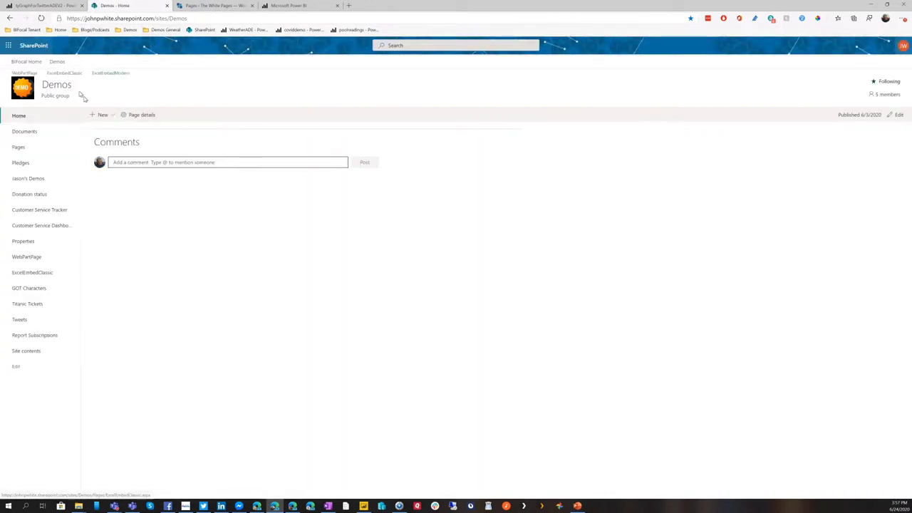
click(113, 116)
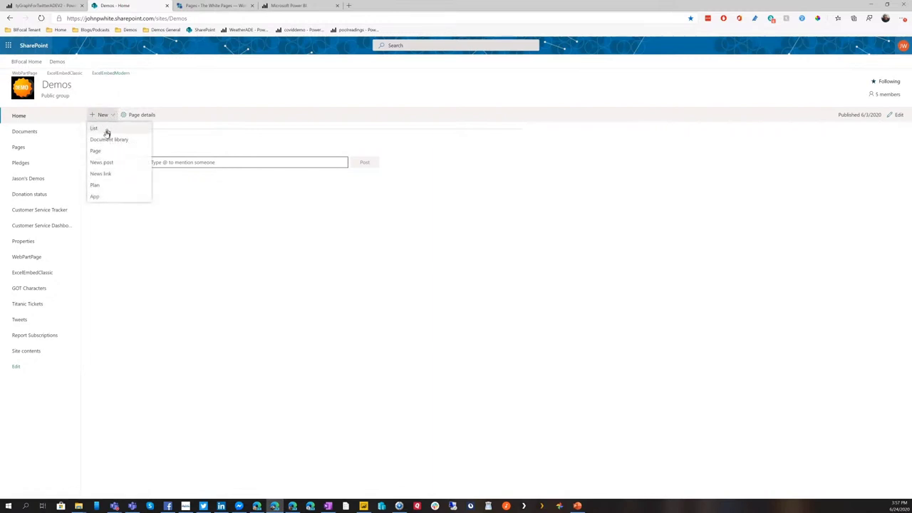
click(101, 151)
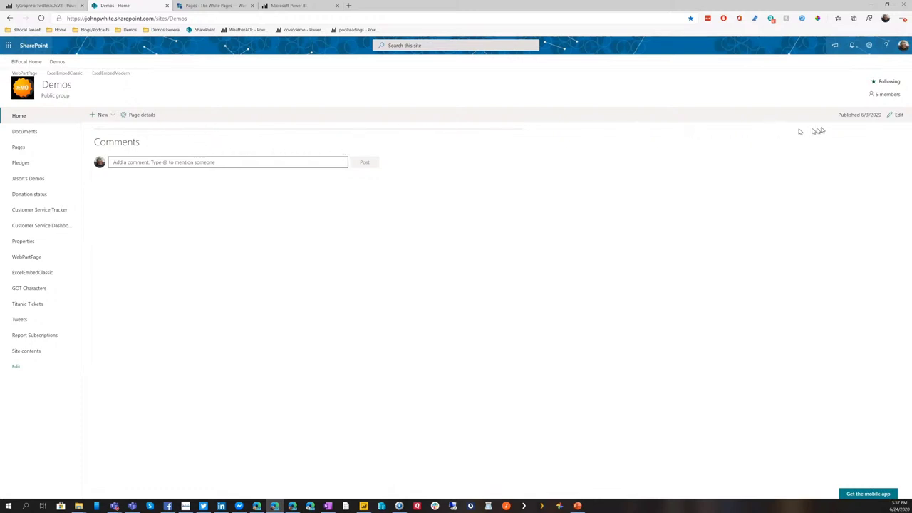
click(900, 117)
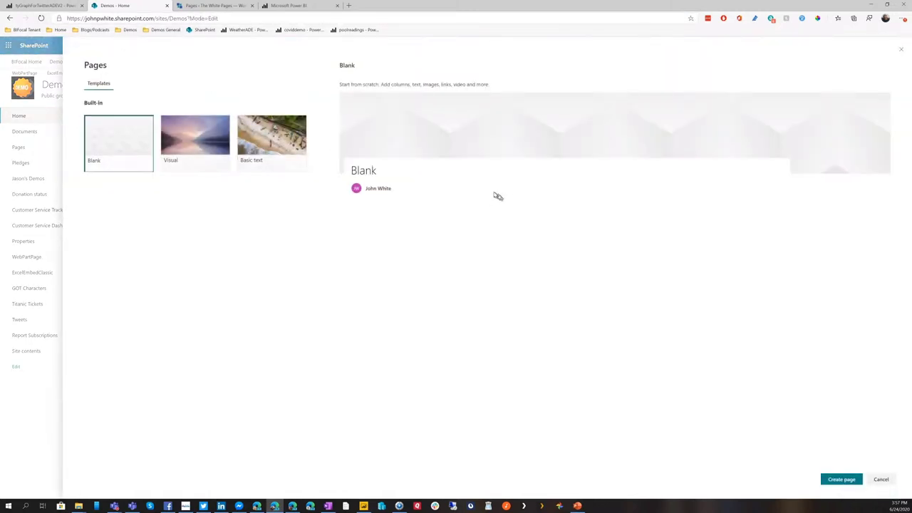
click(841, 479)
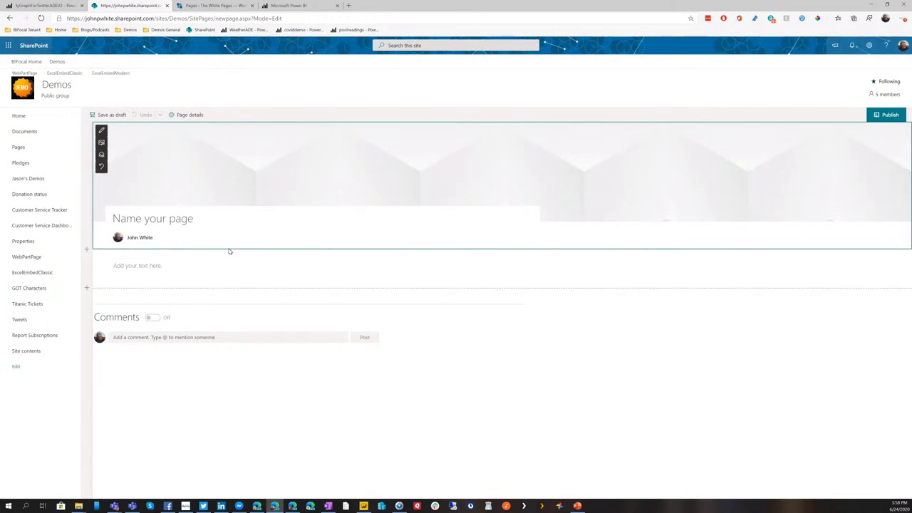
text(Power BI Twitter)
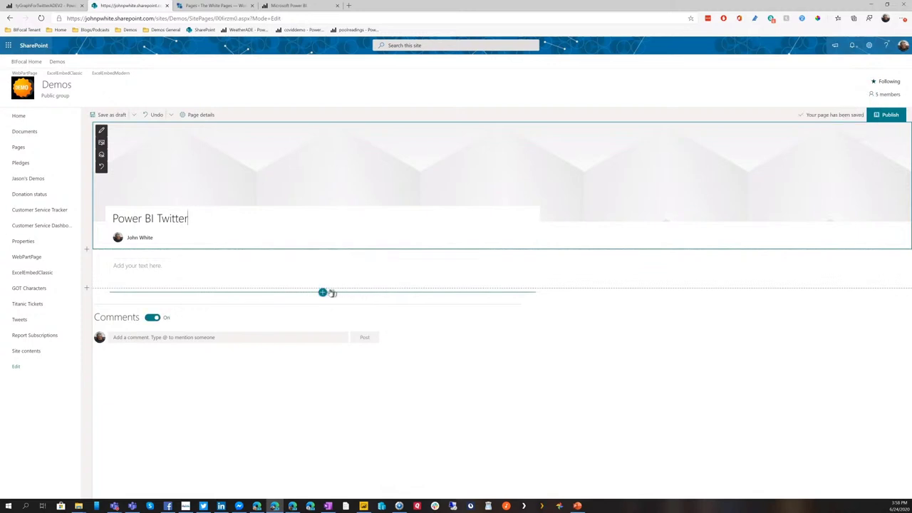
Step: Search the web parts for "Power" and add a Power BI web part below the text area
click(323, 293)
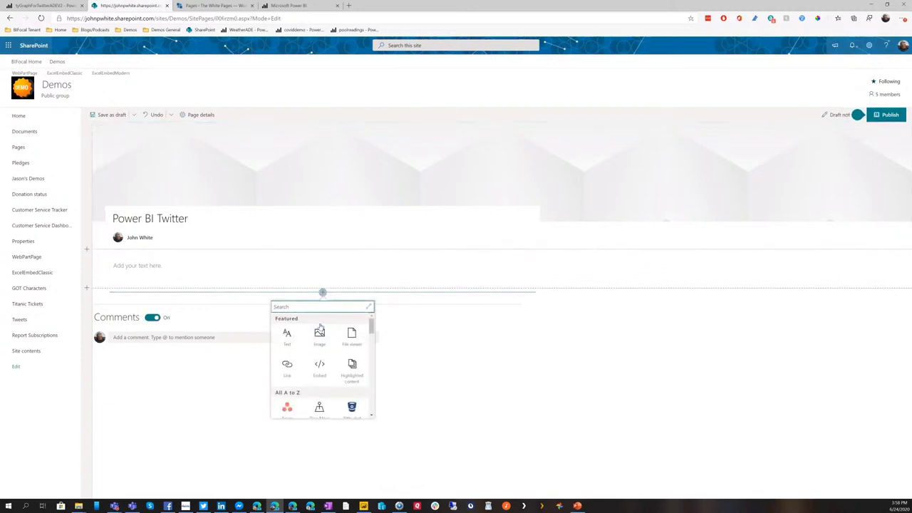
text(Power)
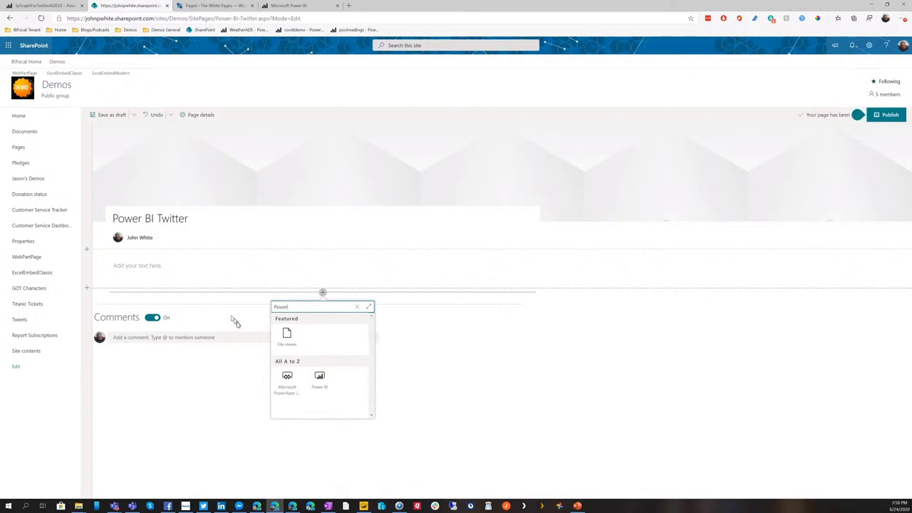
click(320, 385)
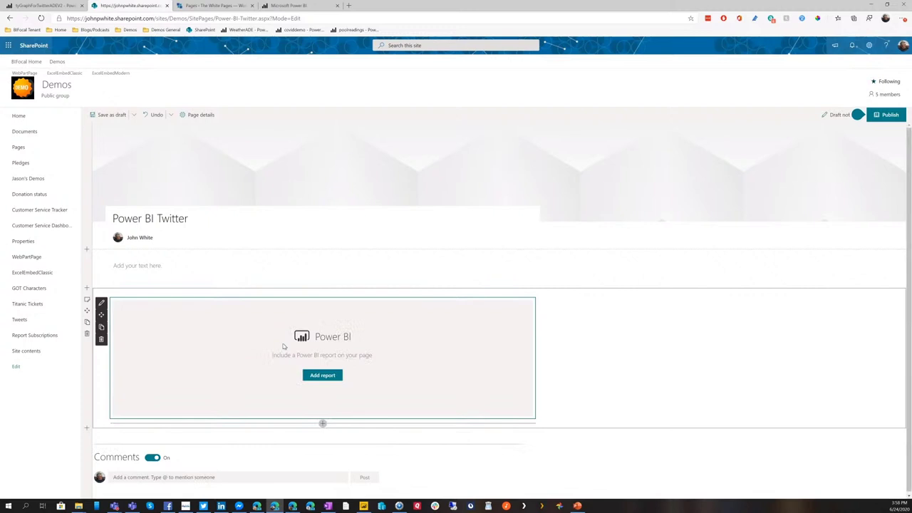
Step: Add the report to the Power BI web part using the copied embed link, with Main as its page
click(313, 376)
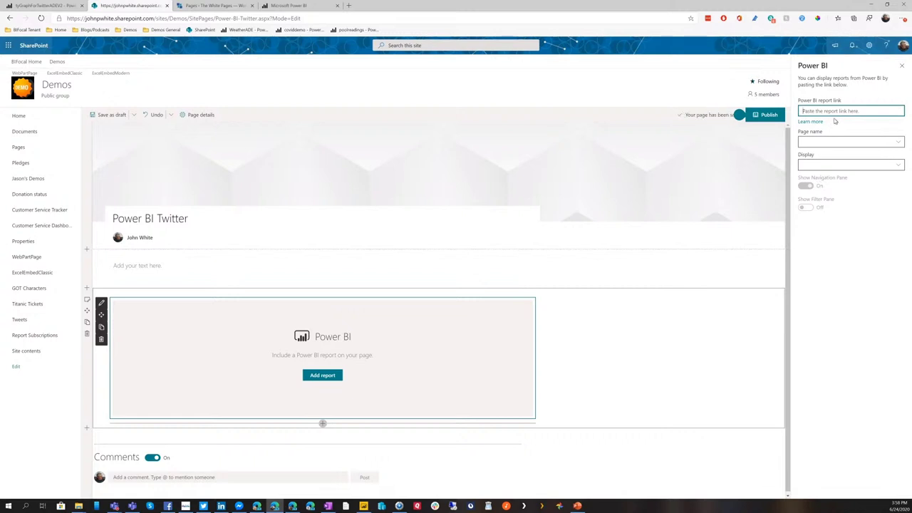
key(ctrl+v)
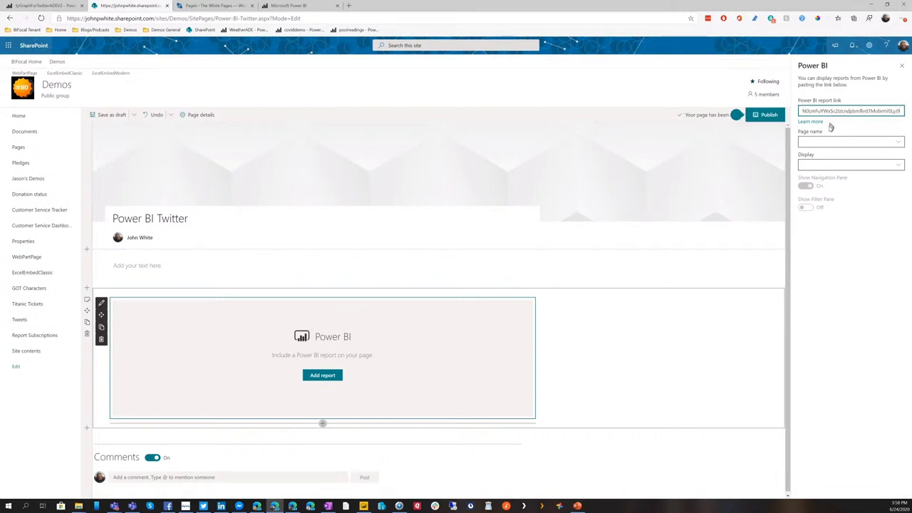
click(828, 143)
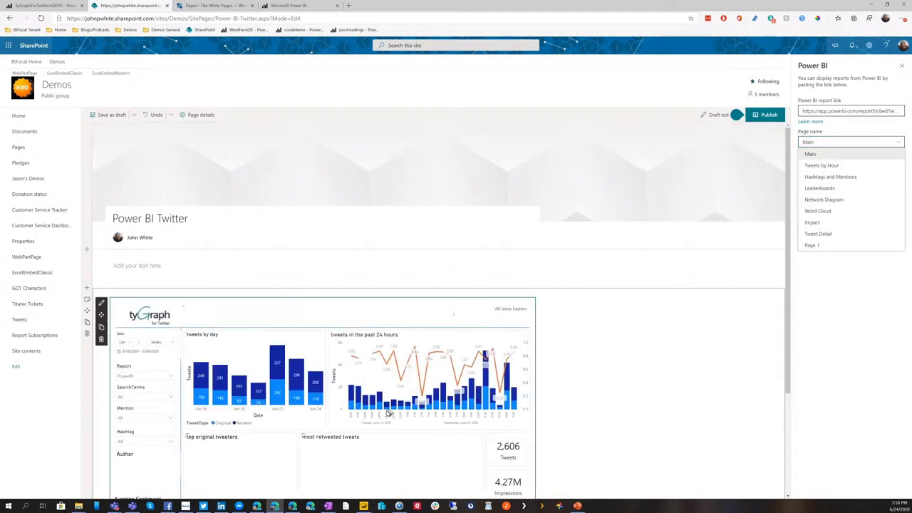
click(840, 157)
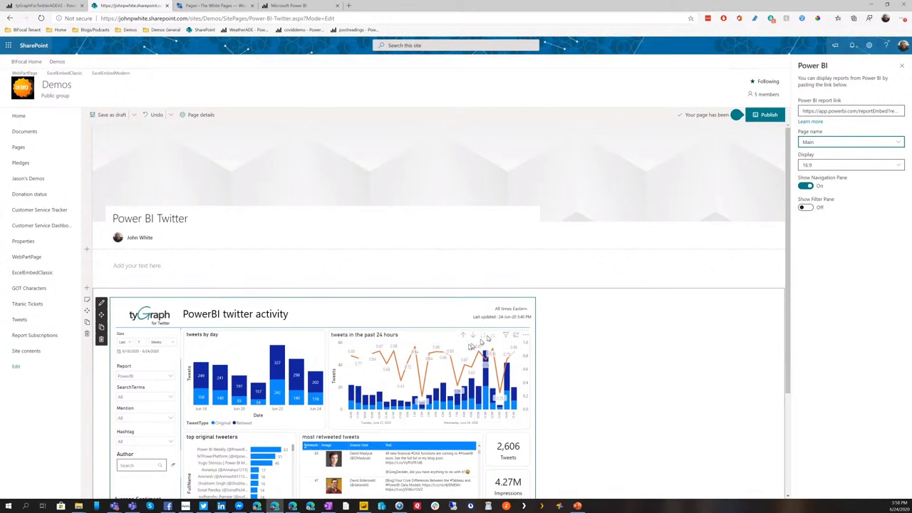
Step: Publish the Power BI Twitter page and dismiss the page promotion options
scroll(542, 379, down, 2)
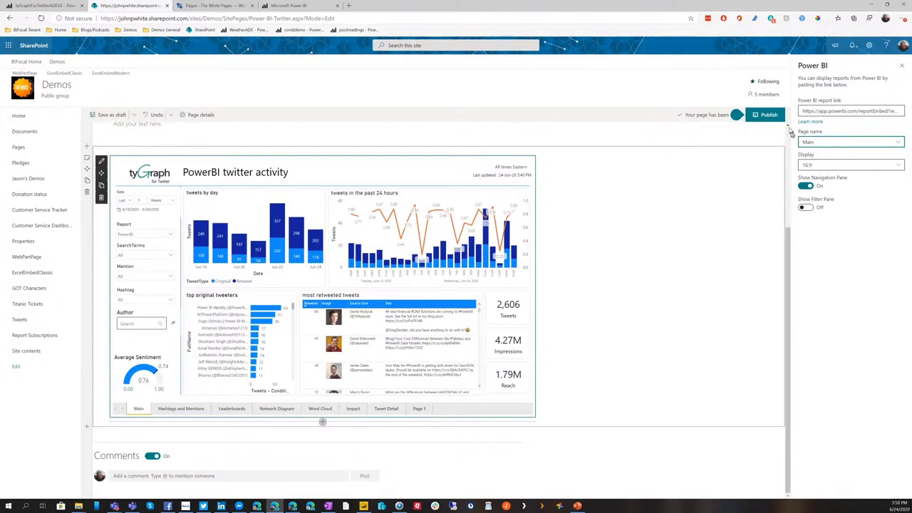
click(765, 116)
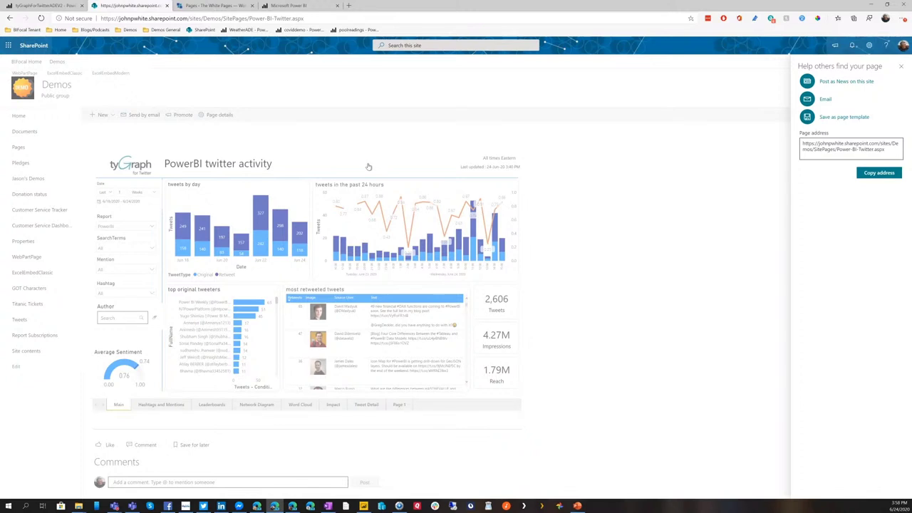
click(901, 66)
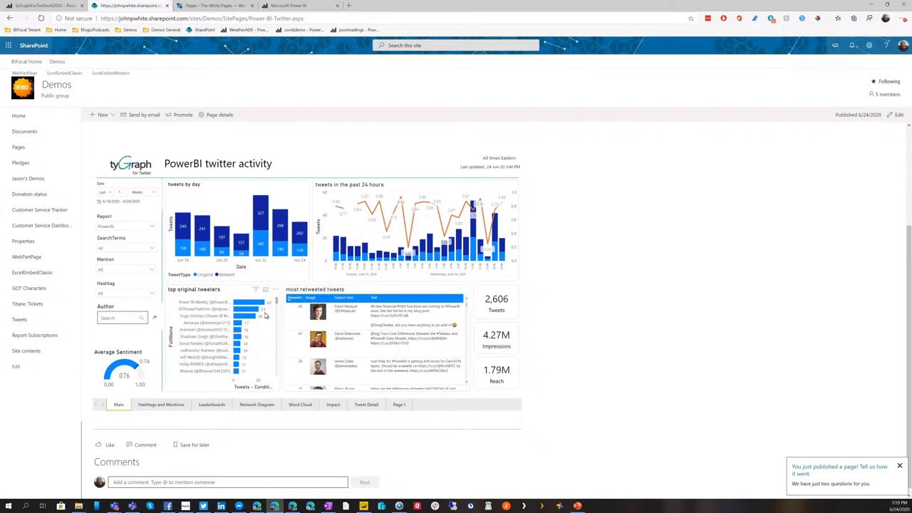
Step: Cross-filter the embedded report by each of the first three accounts in the top original tweeters chart
mouse_move(261, 310)
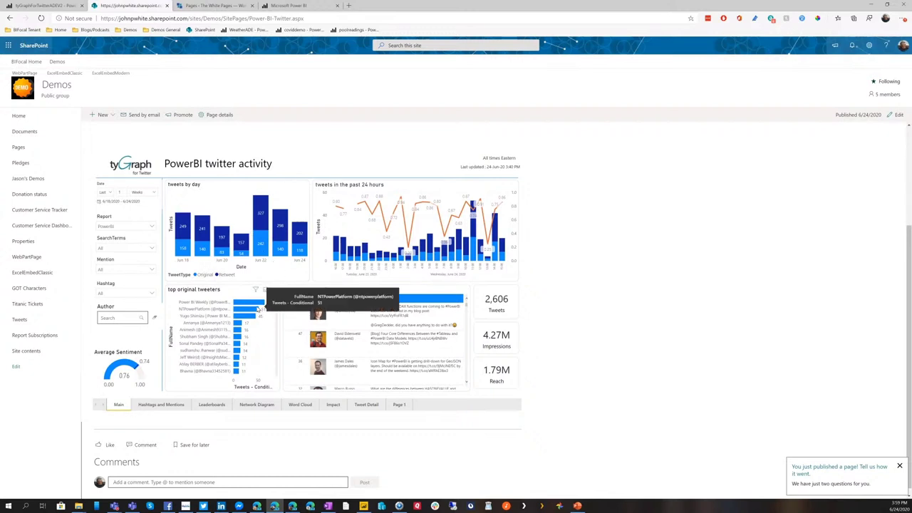
click(252, 303)
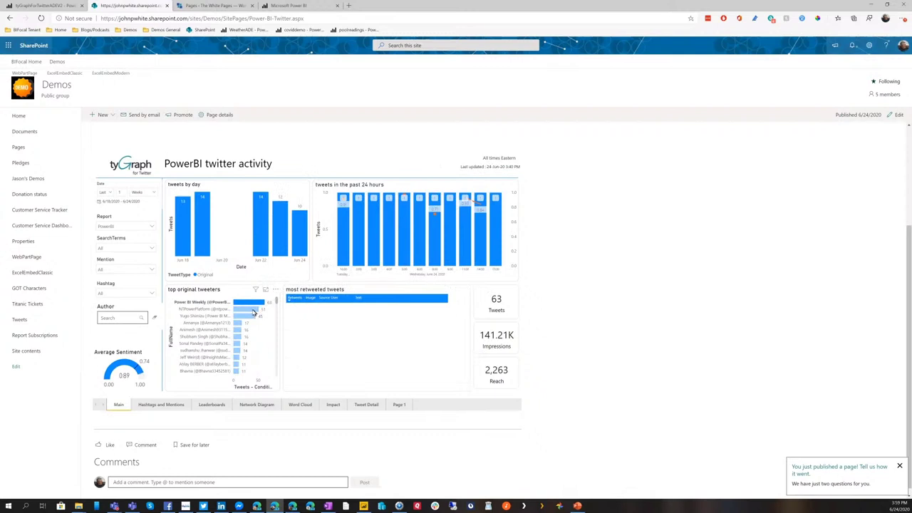
click(254, 311)
click(251, 317)
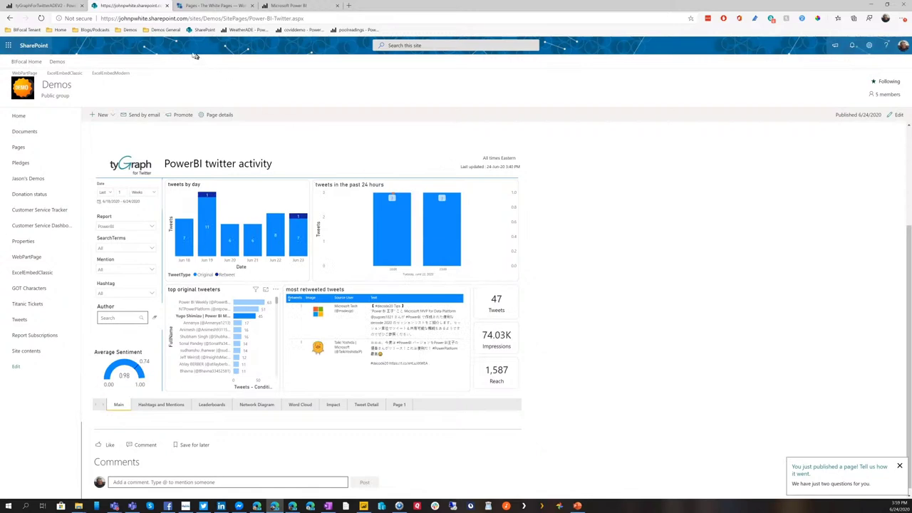
Step: Return to the Power BI report and copy the secure embed iframe HTML for a website or portal
click(57, 8)
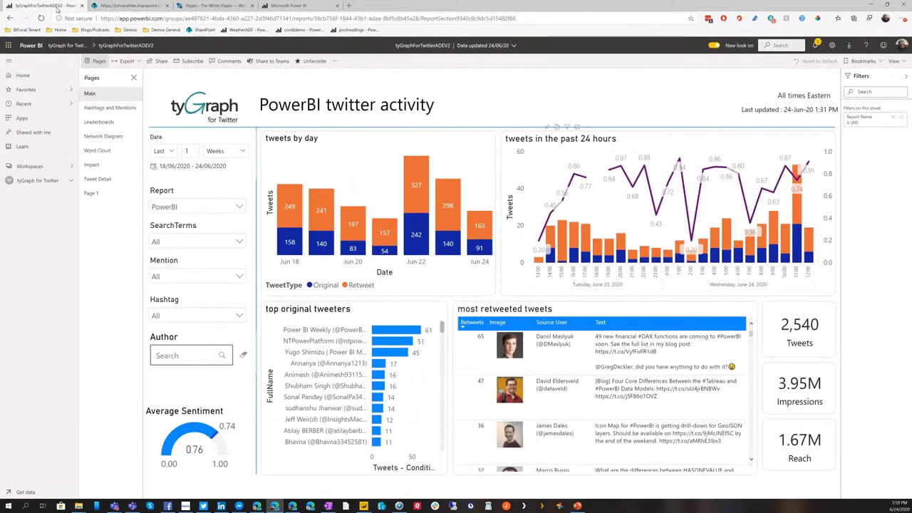
click(334, 63)
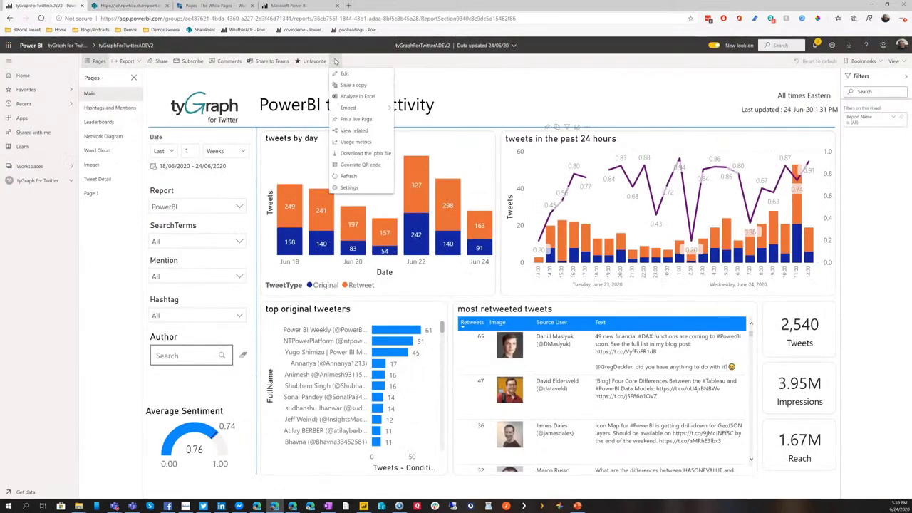
mouse_move(360, 108)
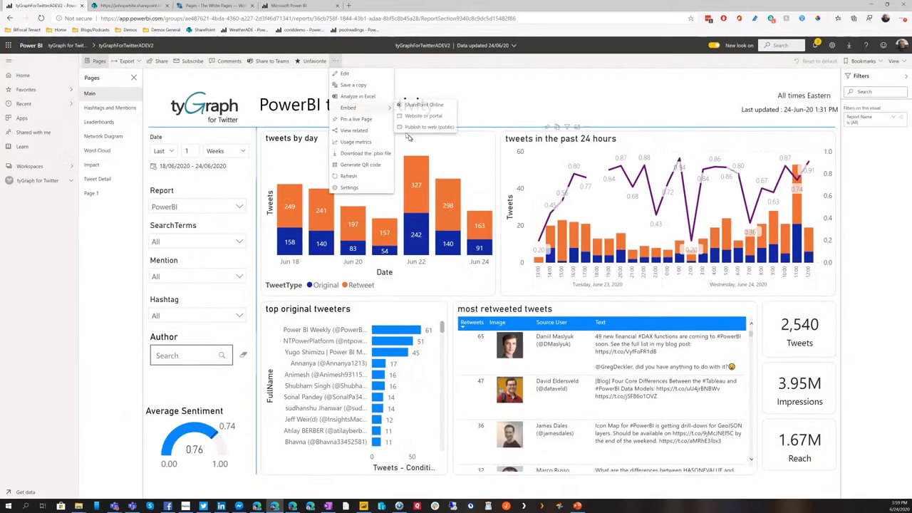
click(415, 117)
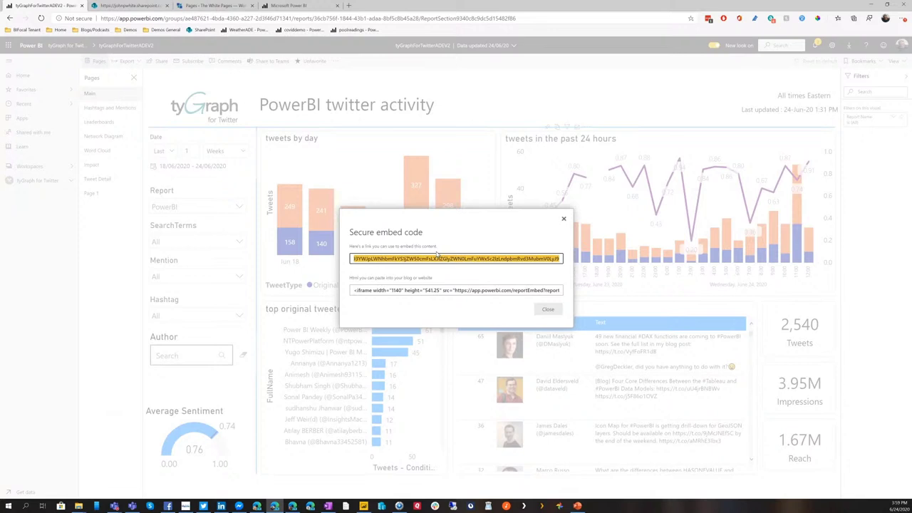
click(437, 290)
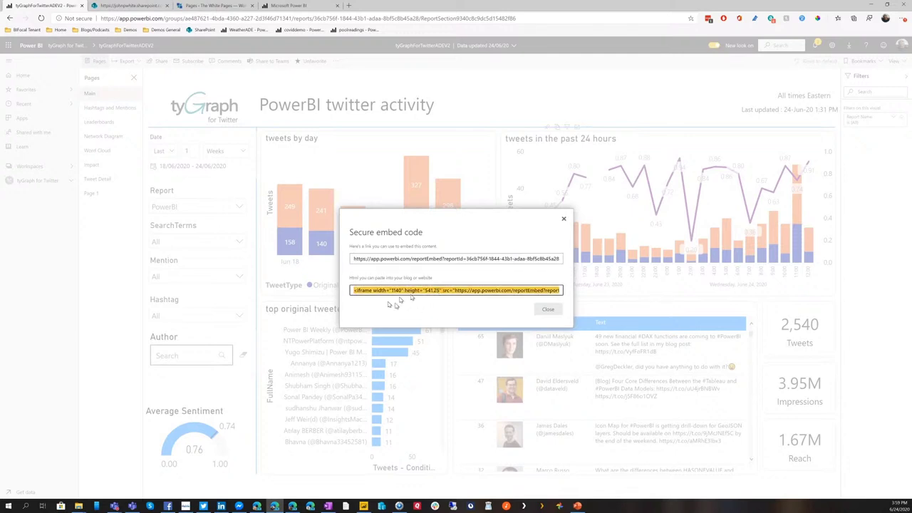
click(549, 309)
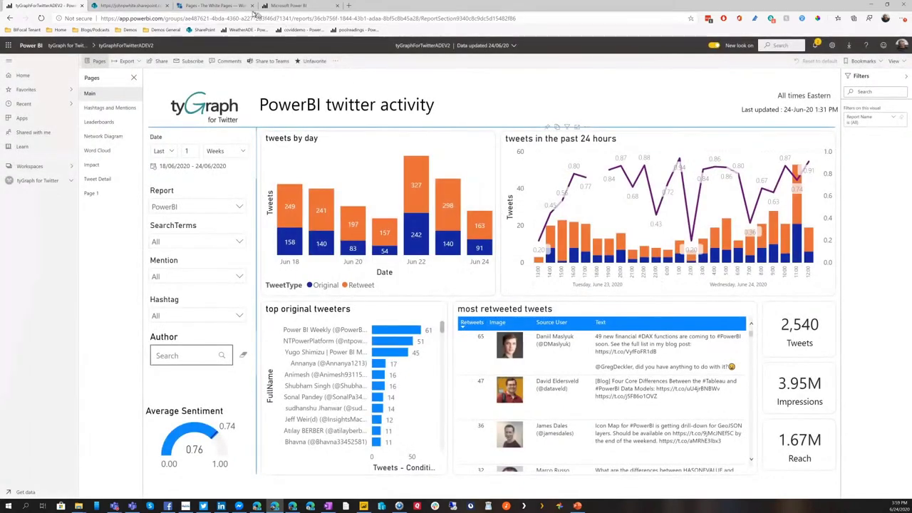
Step: In WordPress, create a new page titled Power BI Twitter and insert the copied secure embed iframe code in its body
click(214, 6)
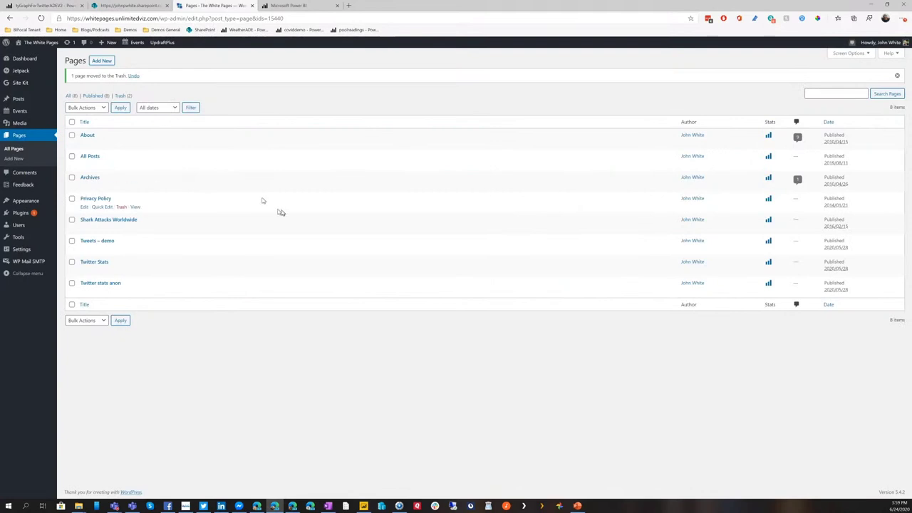
click(103, 61)
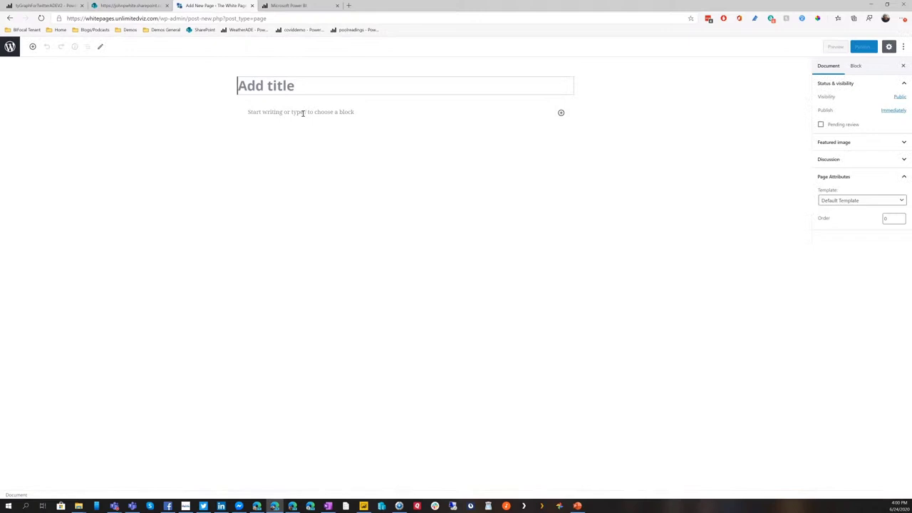
text(Power BI)
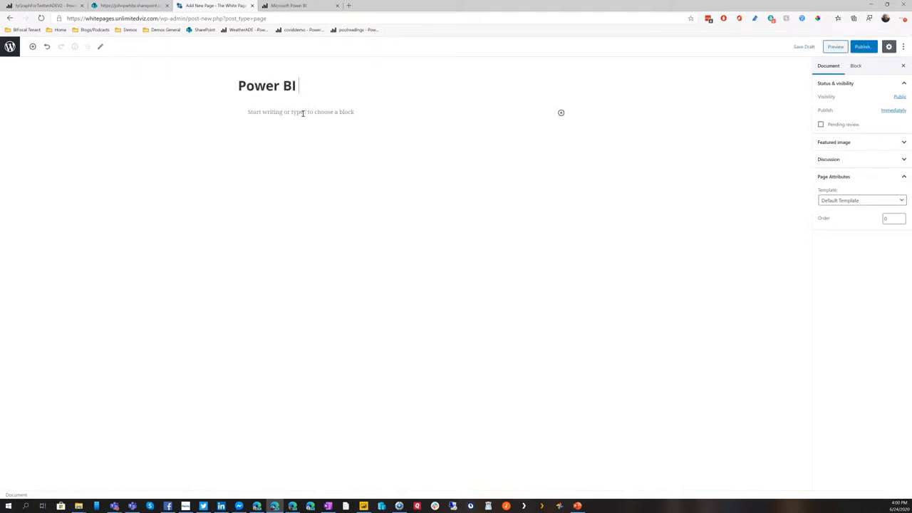
text( Twitter)
click(257, 113)
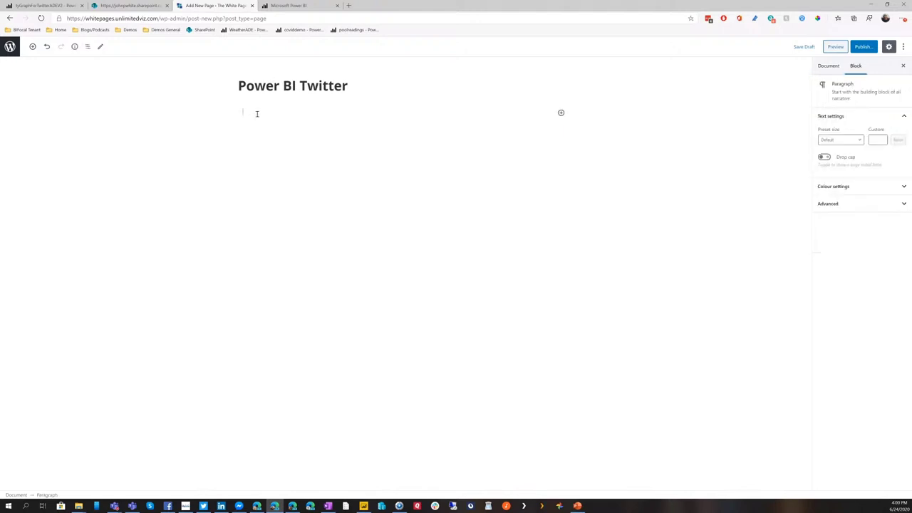
key(ctrl+v)
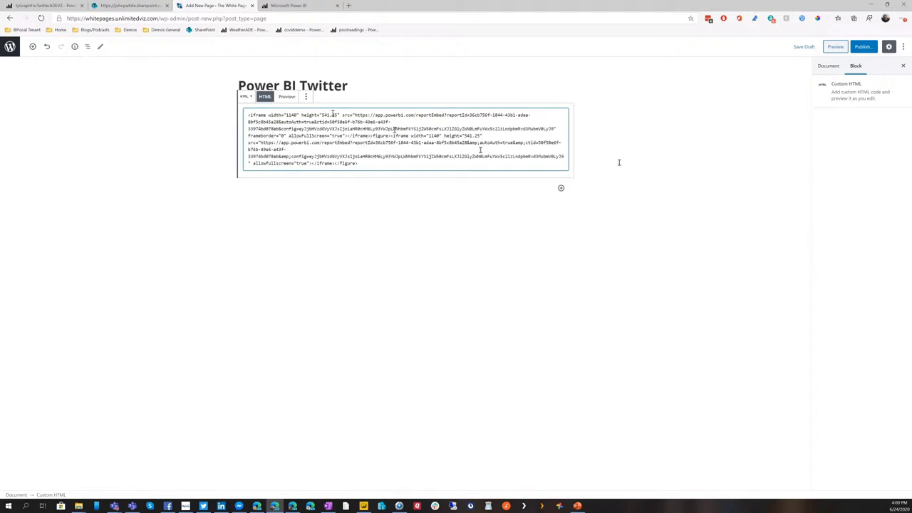
Step: Publish the Power BI Twitter page publicly and copy its page address
click(860, 47)
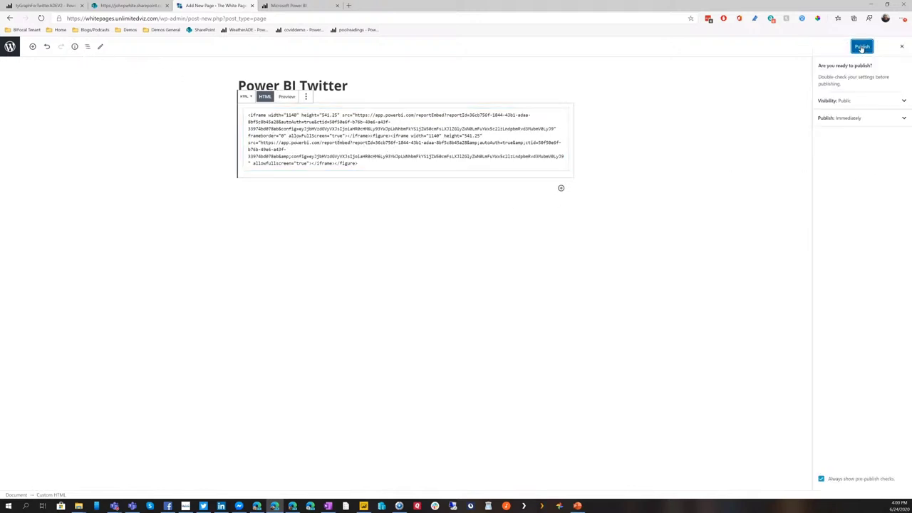
click(861, 47)
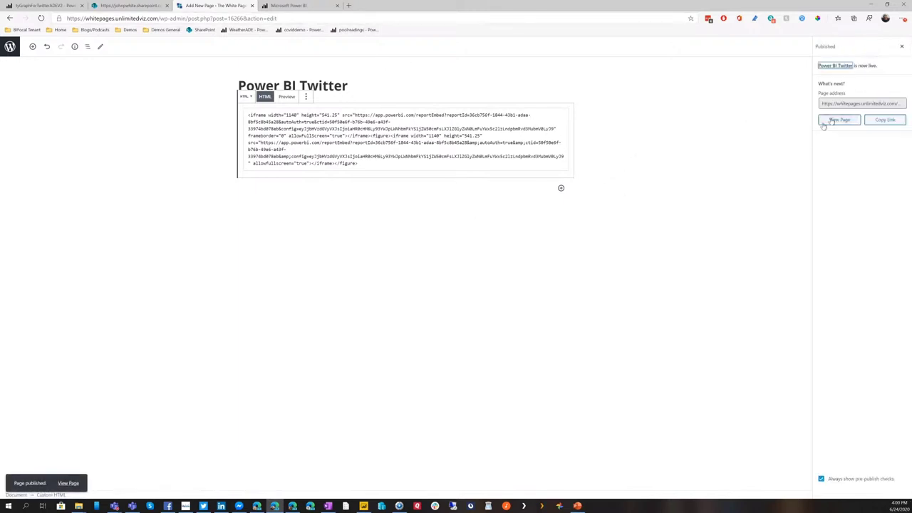
click(843, 105)
key(ctrl+c)
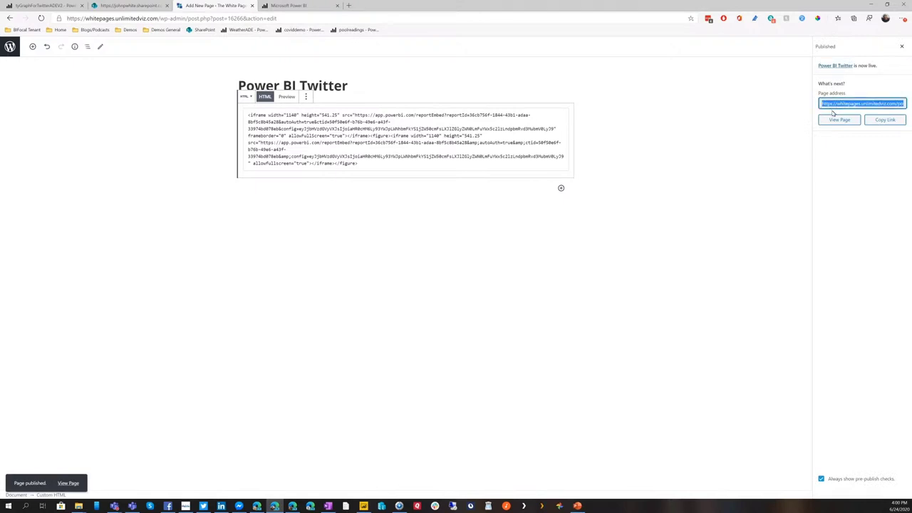
click(713, 158)
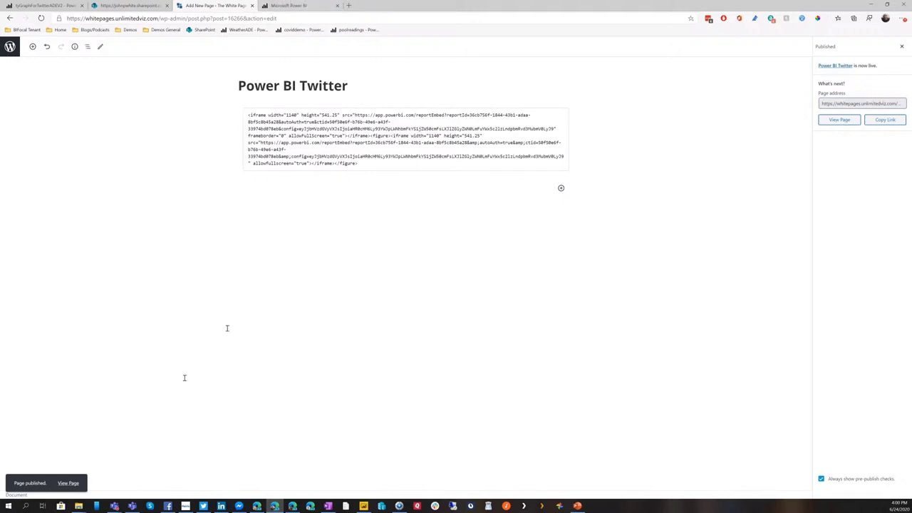
Step: Load the published page in a new browser tab and examine the embedded report
click(349, 6)
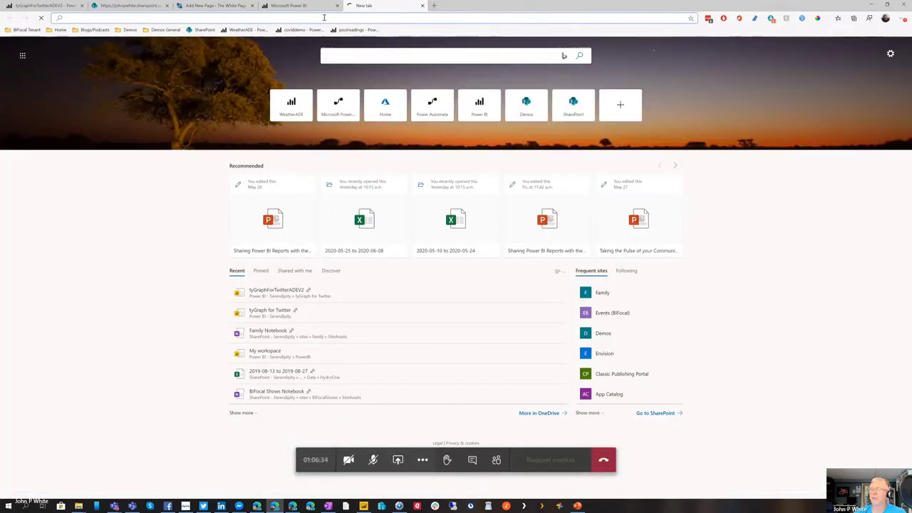
key(ctrl+v)
key(Return)
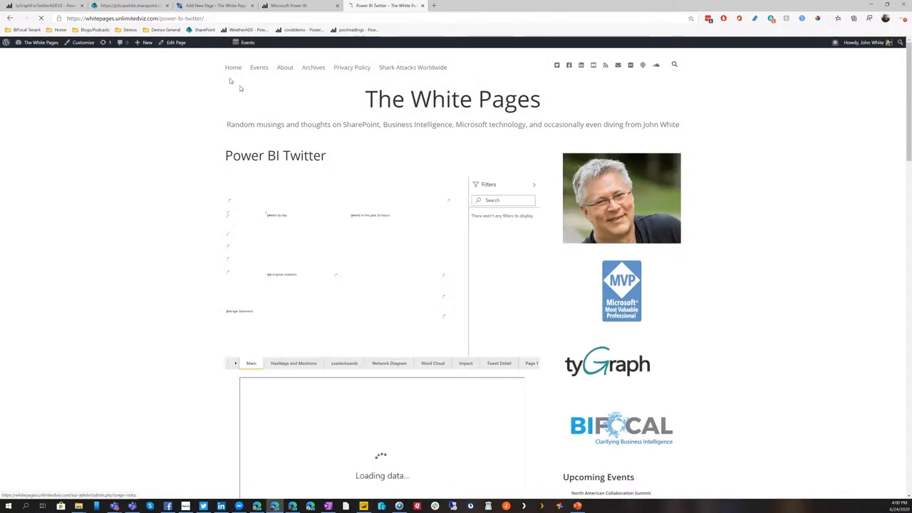
scroll(338, 280, down, 1)
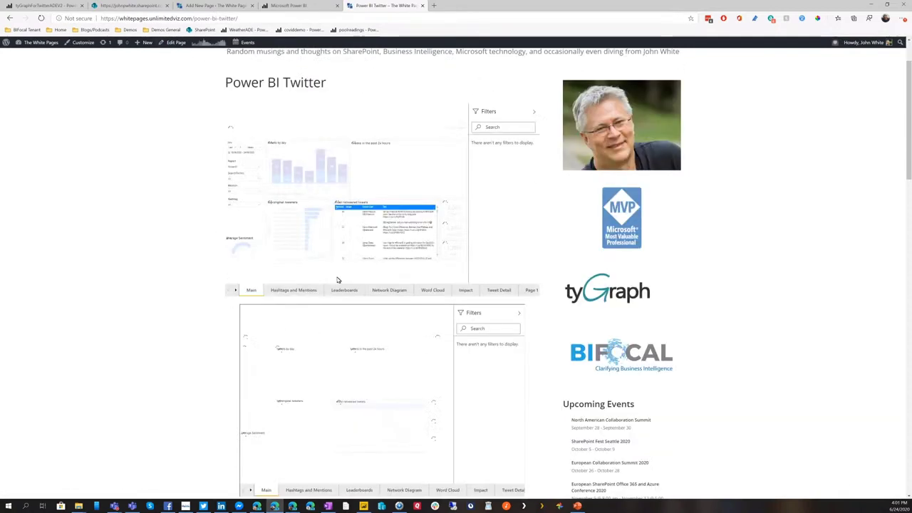
scroll(338, 280, down, 5)
scroll(330, 271, up, 6)
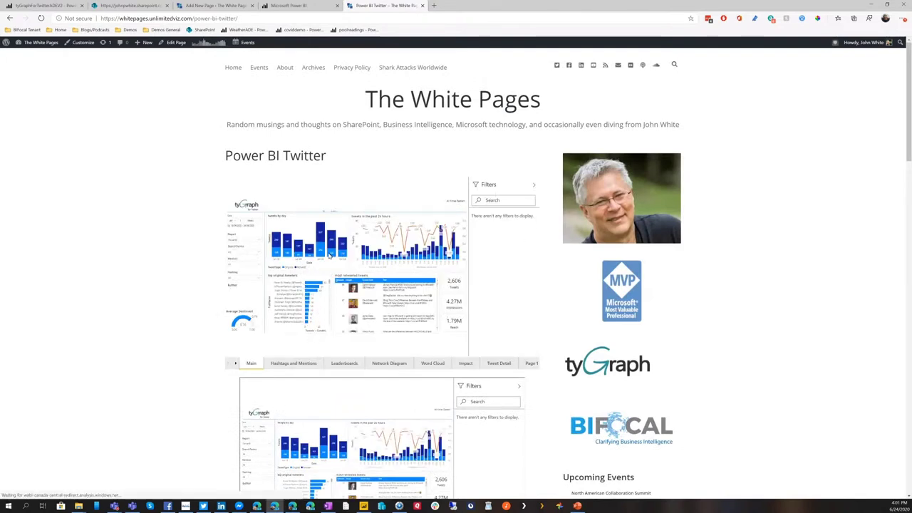
mouse_move(318, 234)
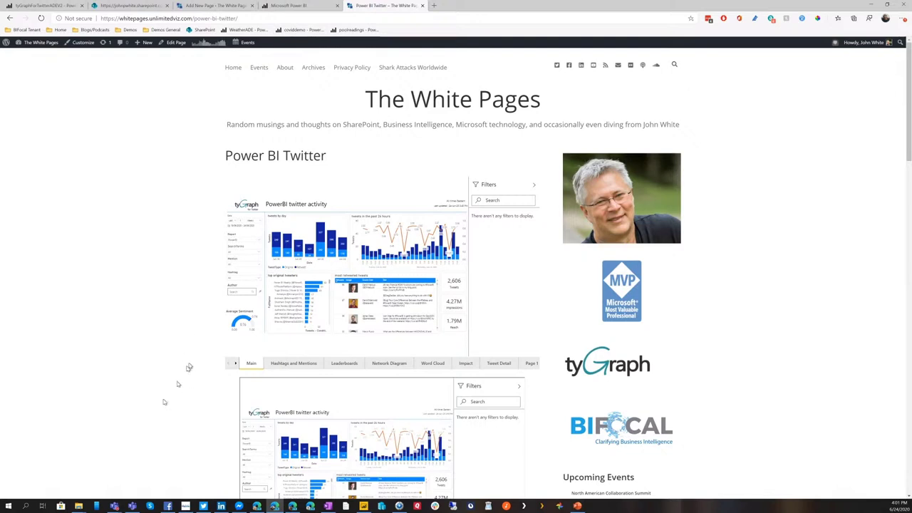
Step: Check the published page as an anonymous visitor in an InPrivate browser window, then minimize that window
click(274, 506)
right_click(275, 507)
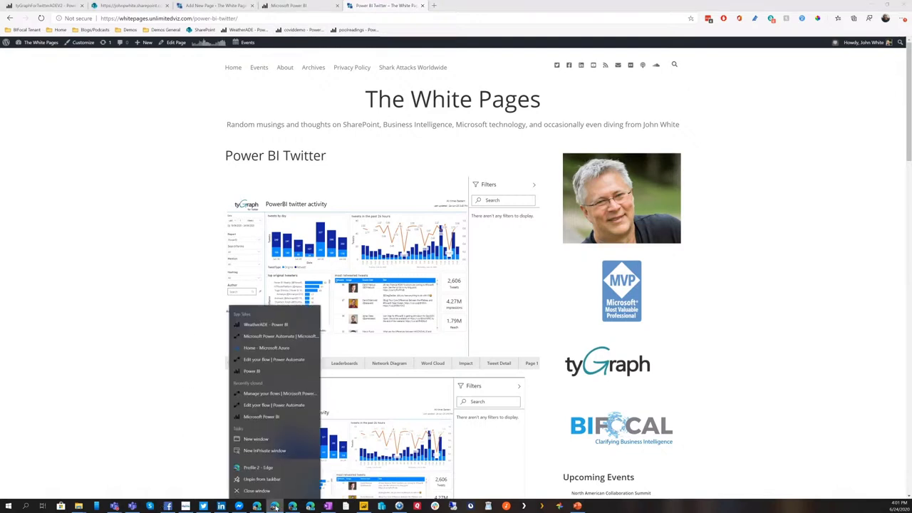
click(265, 451)
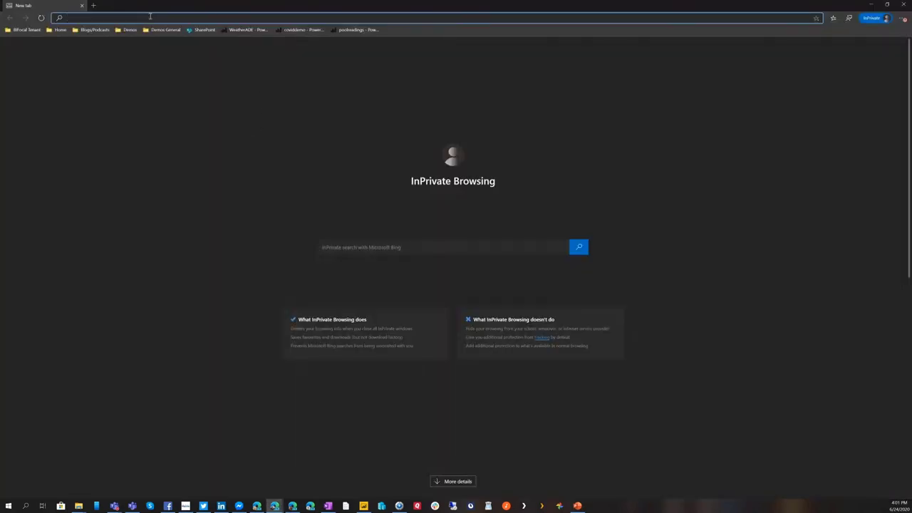
key(ctrl+v)
key(Return)
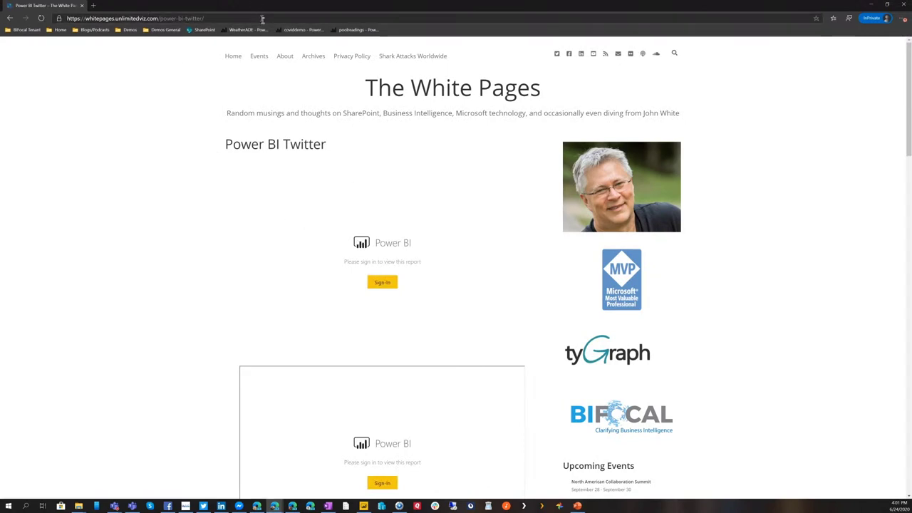
click(871, 5)
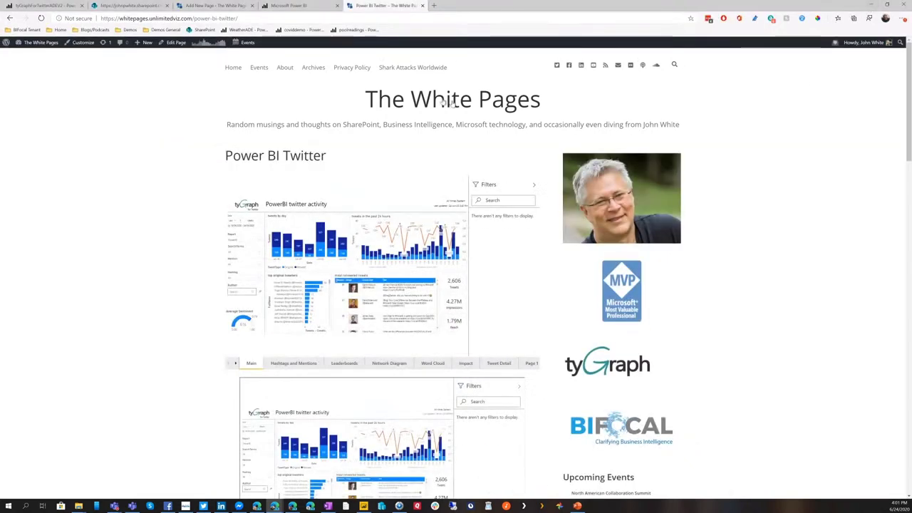
Step: Return to the Power BI report, publish it to the web with a public embed code, and copy the 800 x 600 px iframe HTML
click(63, 10)
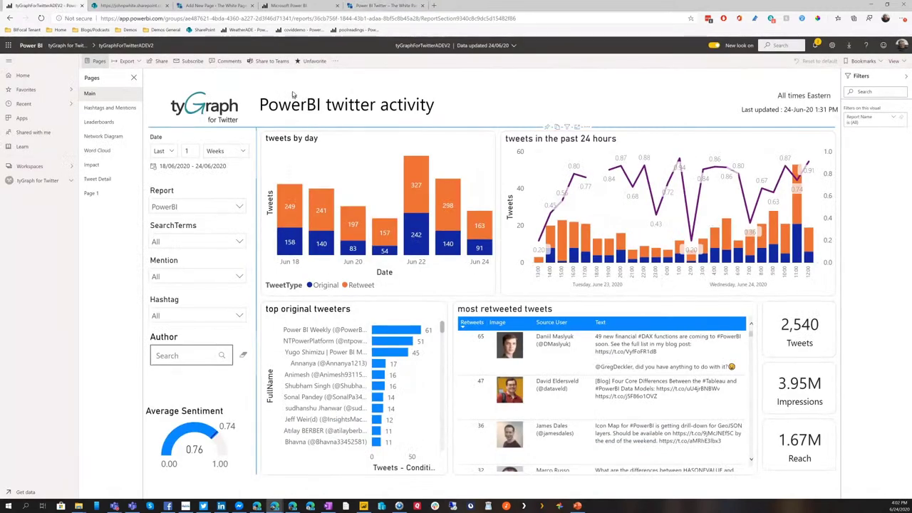
click(336, 61)
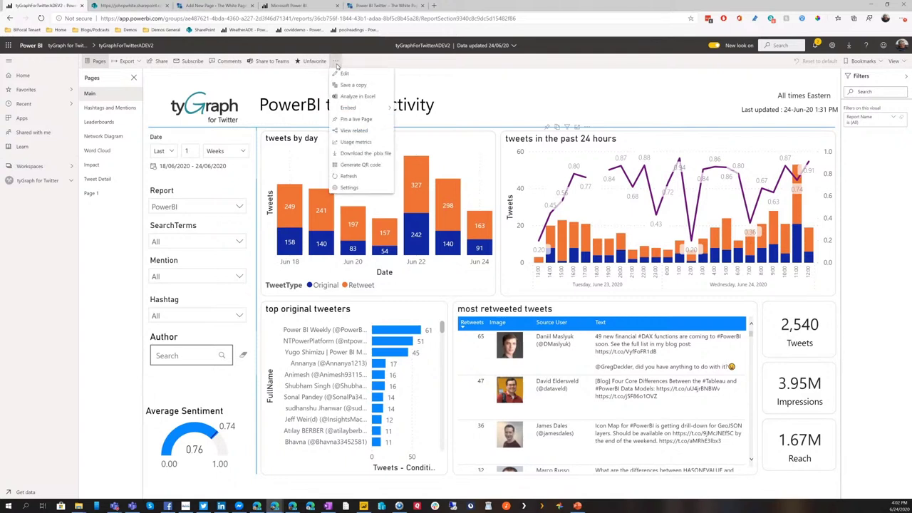
mouse_move(357, 110)
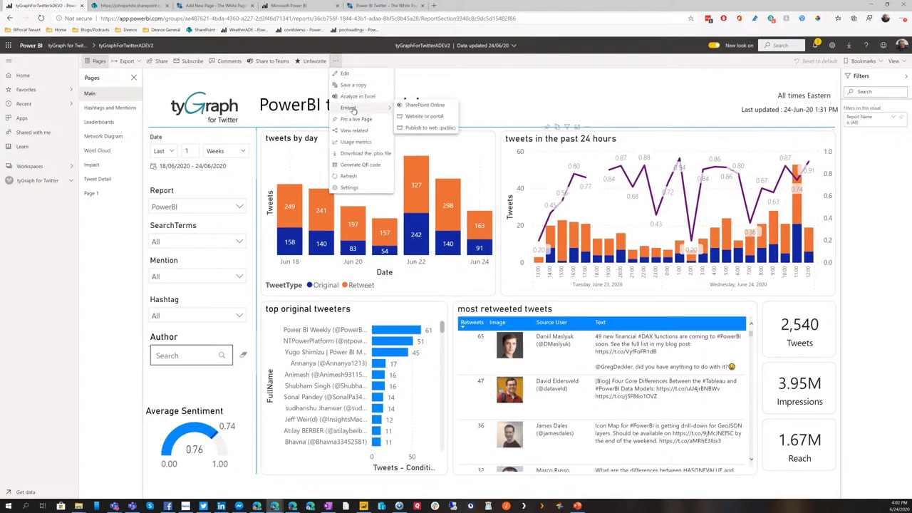
click(429, 129)
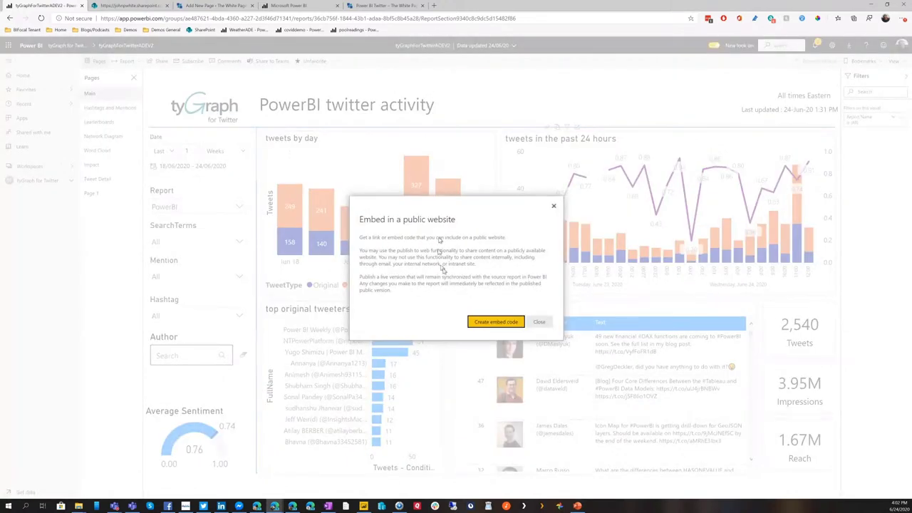
click(478, 324)
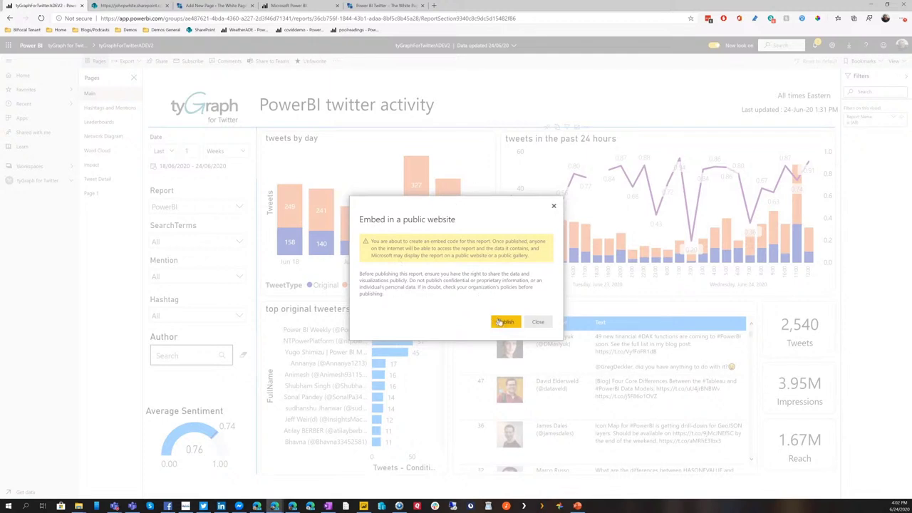
click(503, 322)
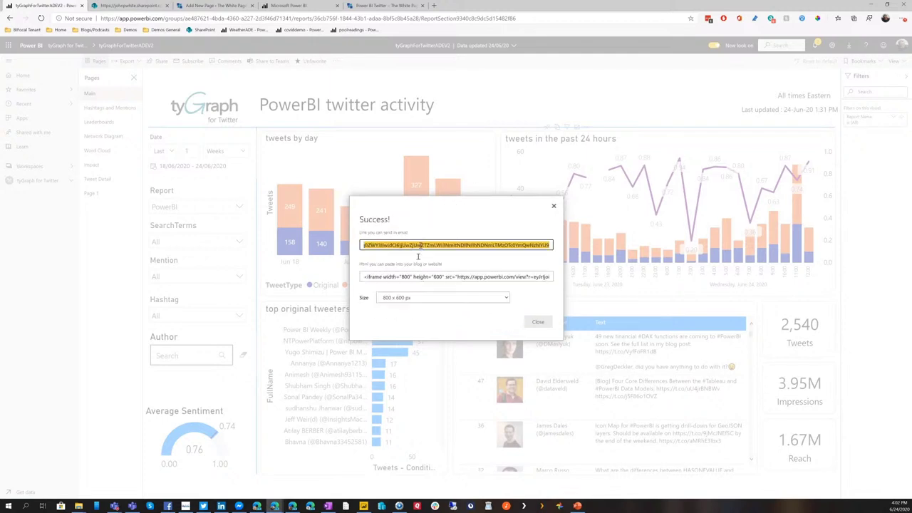
click(414, 276)
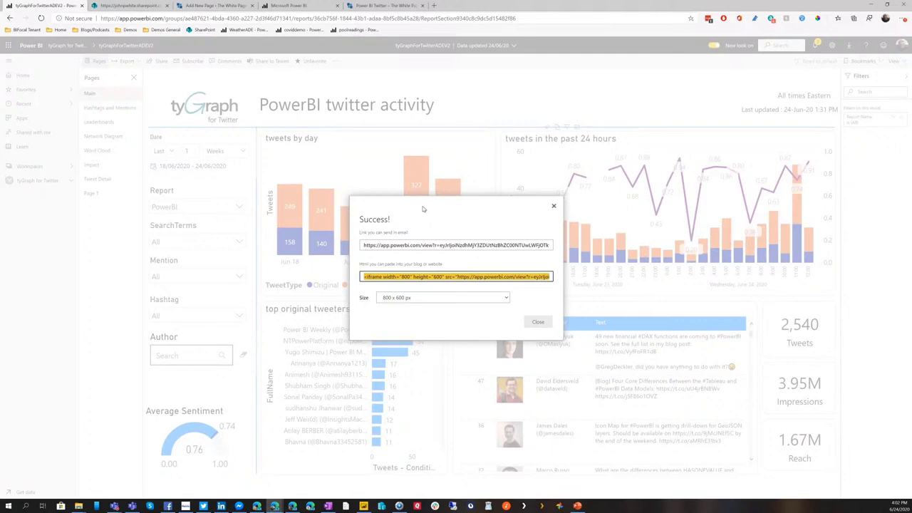
Step: Replace the secure embed code in the WordPress page's Custom HTML block with the public iframe code and update the page
click(370, 7)
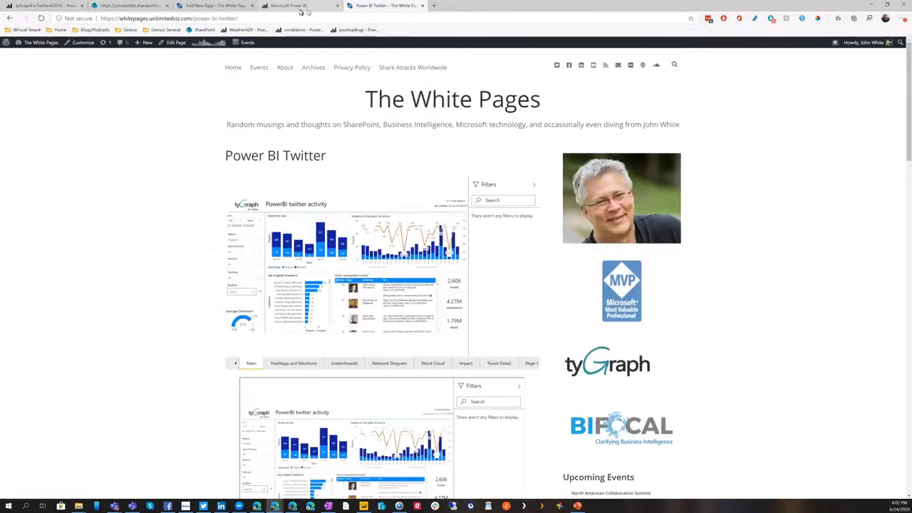
click(220, 6)
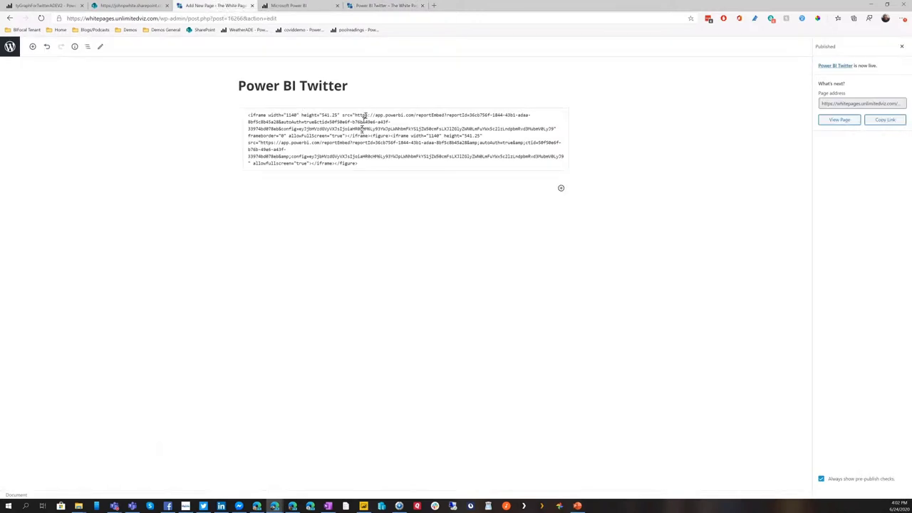
drag(358, 164, 221, 104)
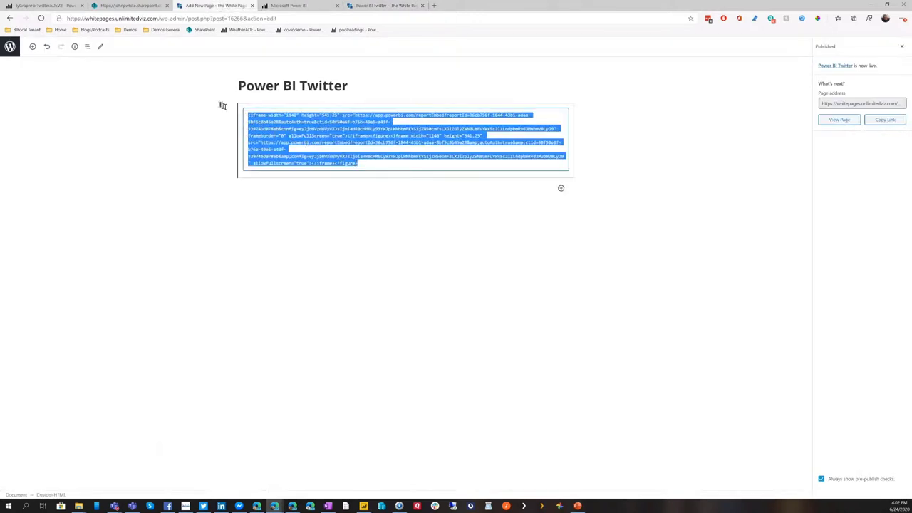
key(ctrl+v)
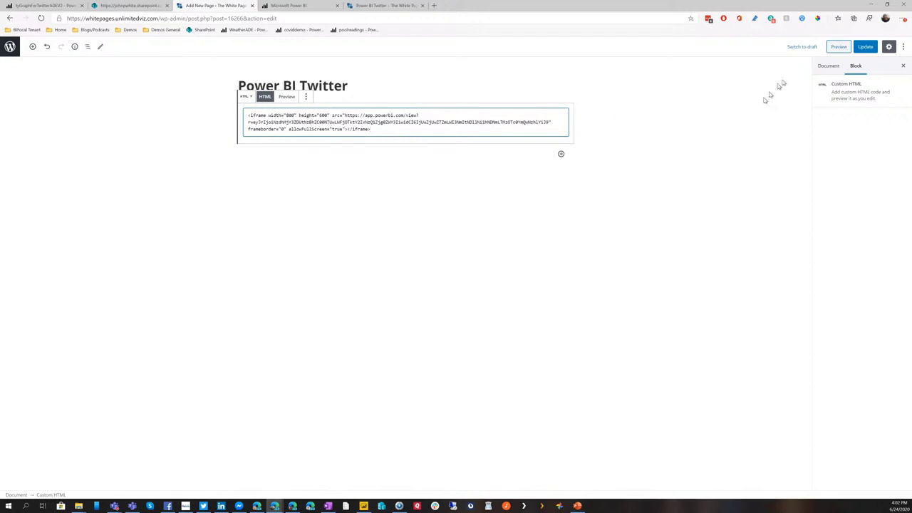
click(865, 47)
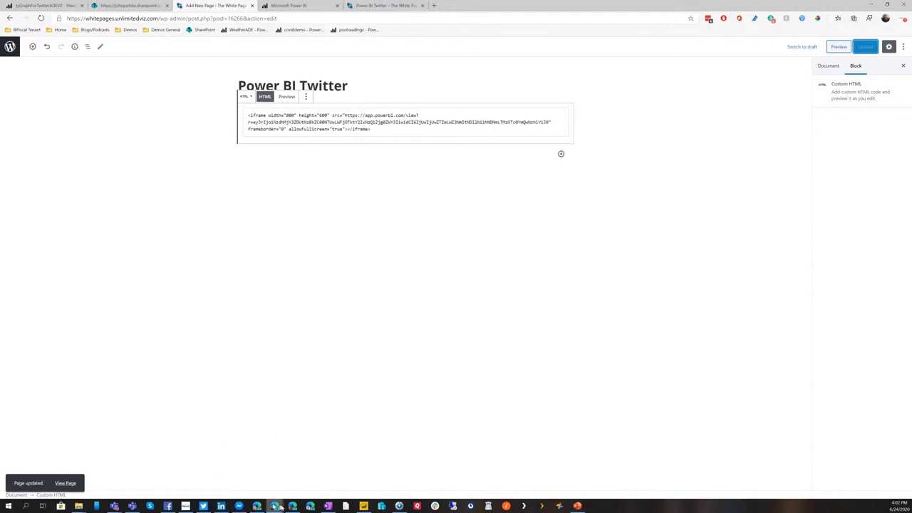
Step: Return to the InPrivate window, reload the Power BI Twitter page and examine how the embedded report appears without signing in
mouse_move(275, 506)
click(297, 483)
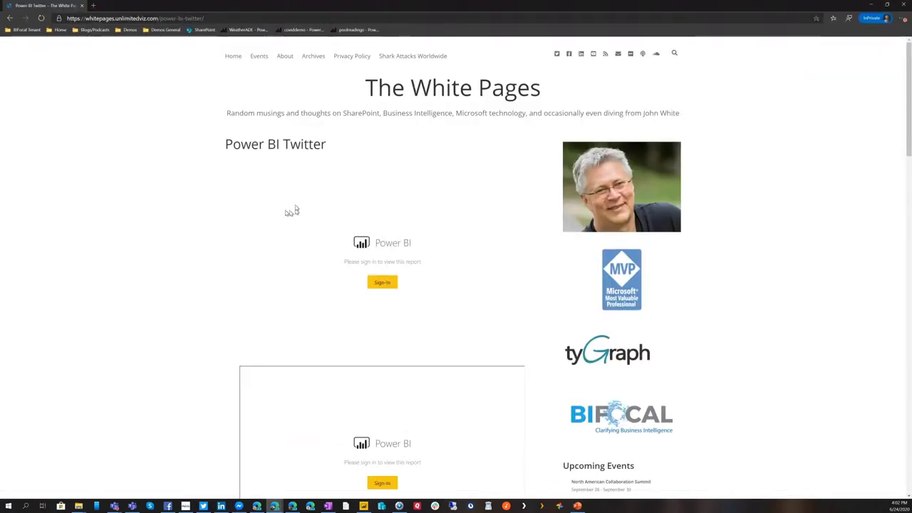
click(41, 18)
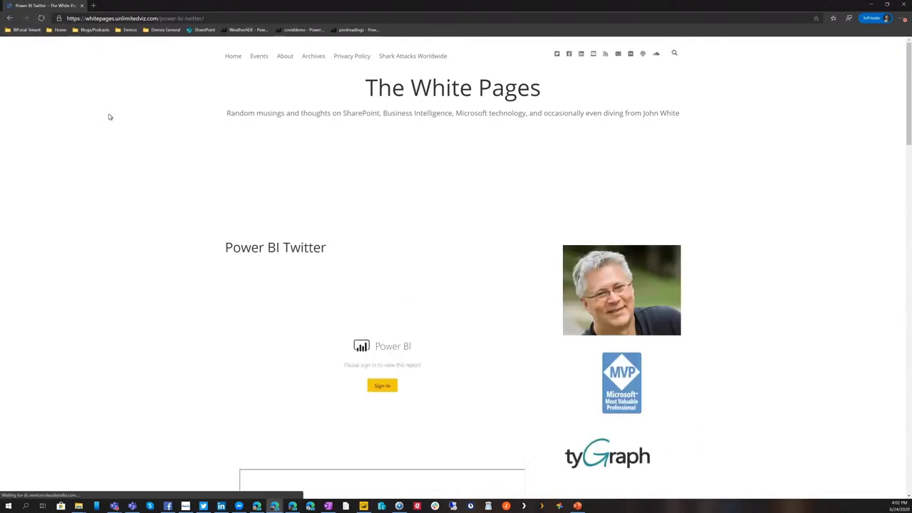
scroll(154, 214, down, 4)
scroll(151, 215, up, 1)
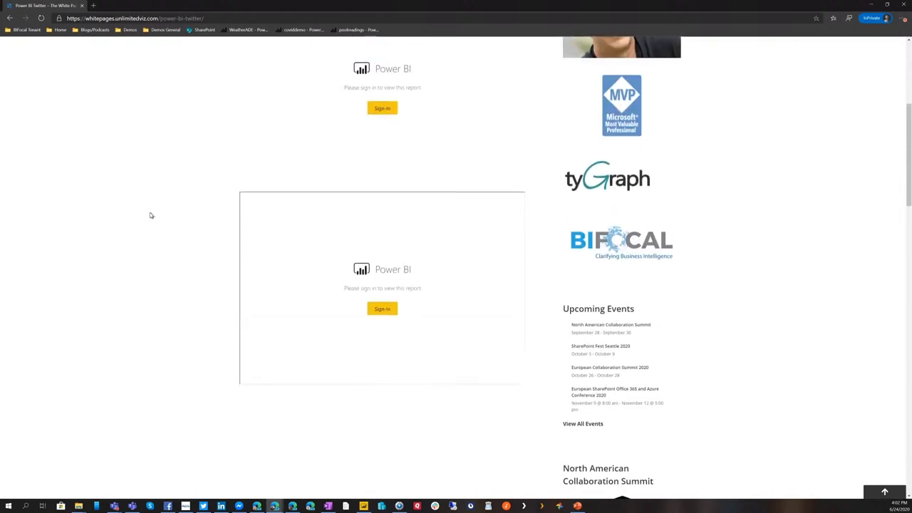
key(F5)
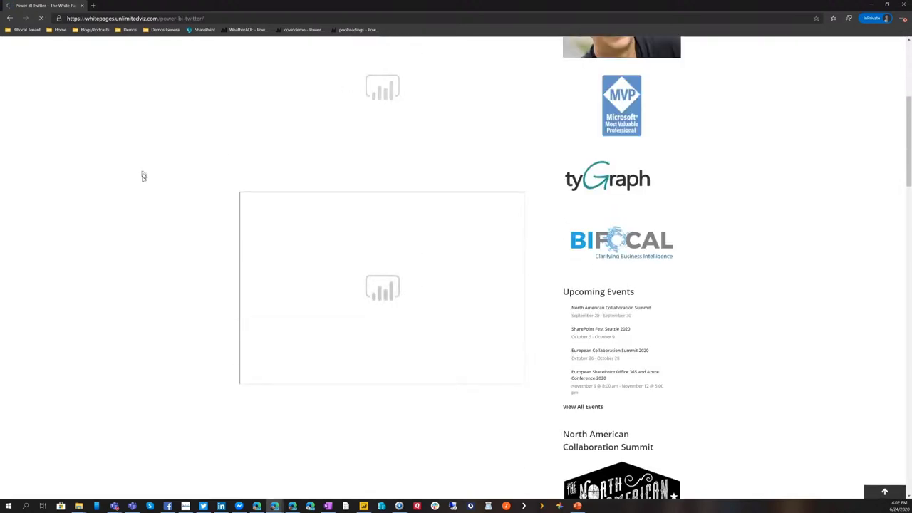
scroll(141, 178, up, 2)
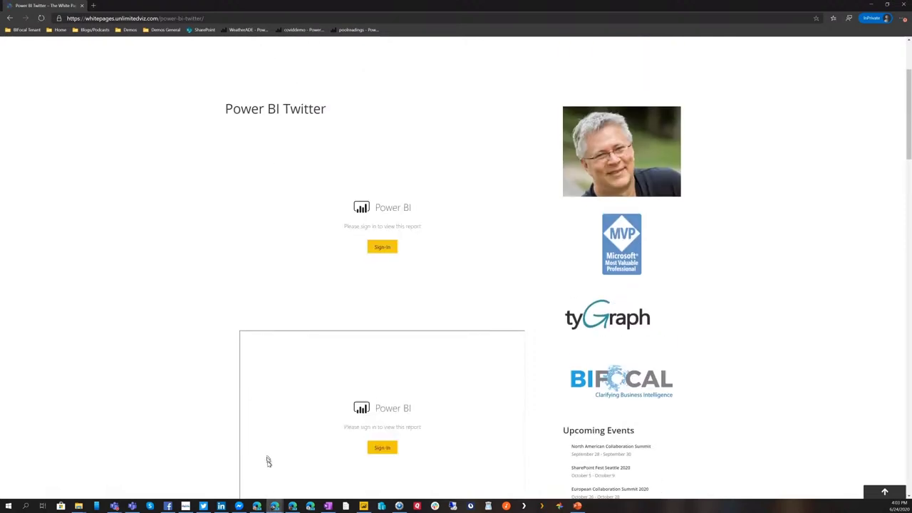
Step: Return to the WordPress editor and check the Power BI Twitter page's document settings and Custom HTML block
click(274, 506)
click(246, 477)
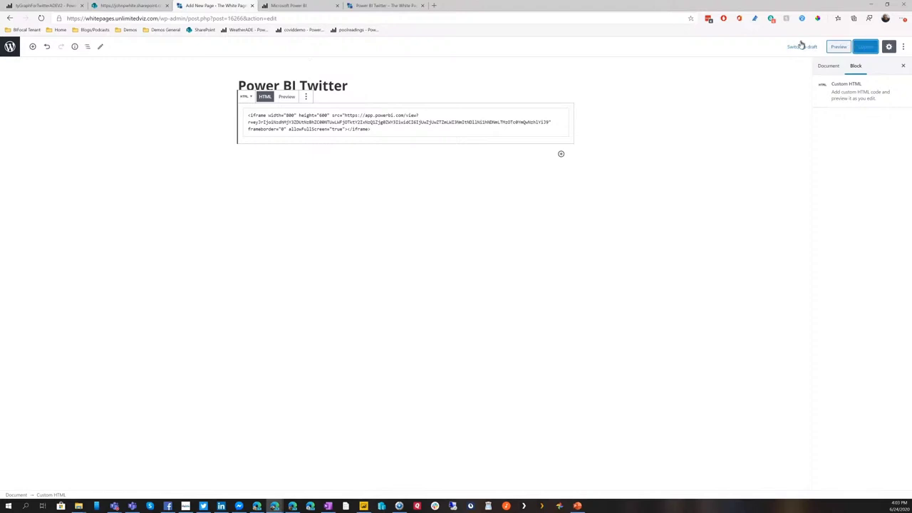
click(829, 68)
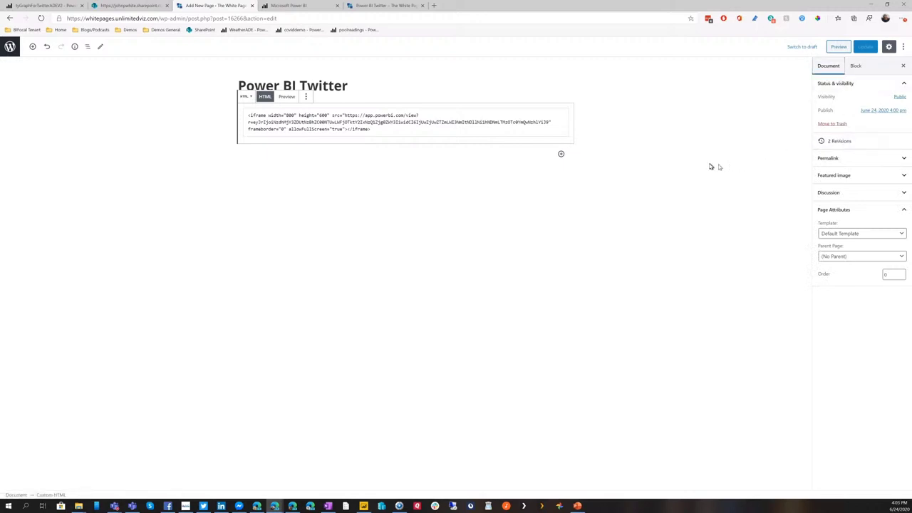
click(626, 162)
click(429, 134)
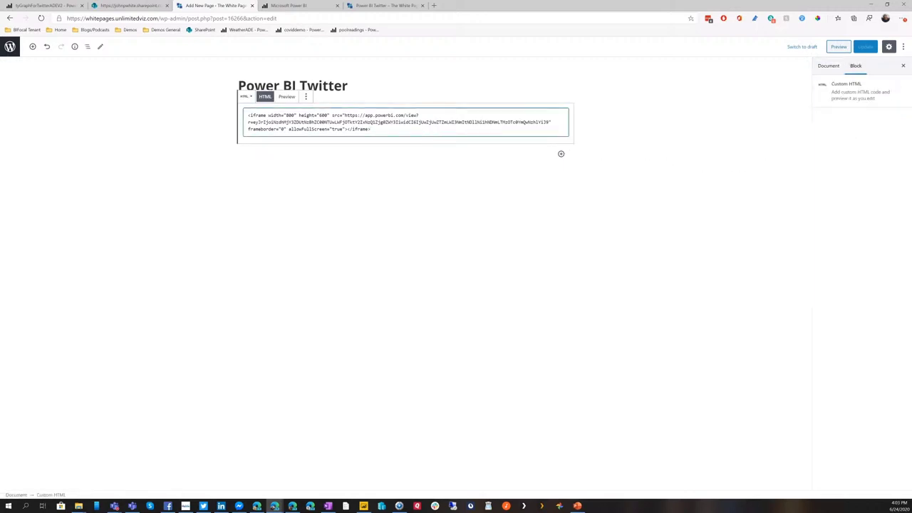
click(638, 139)
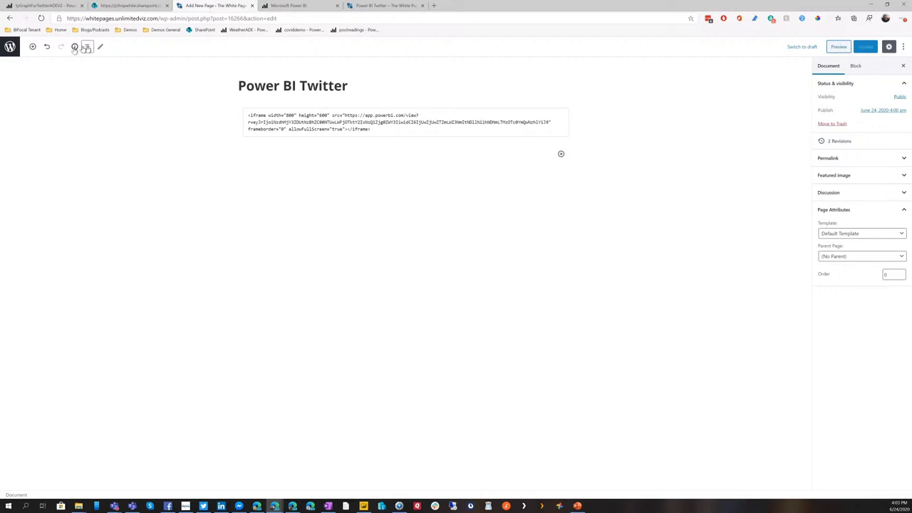
Step: Add a new WordPress page titled "PBI Anon" and paste the 800 x 600 Power BI iframe code into its body
click(10, 47)
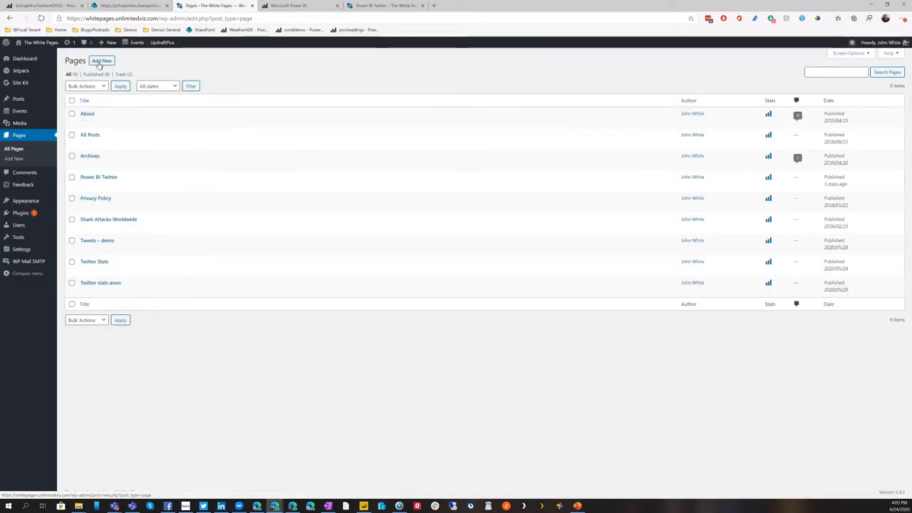
click(100, 61)
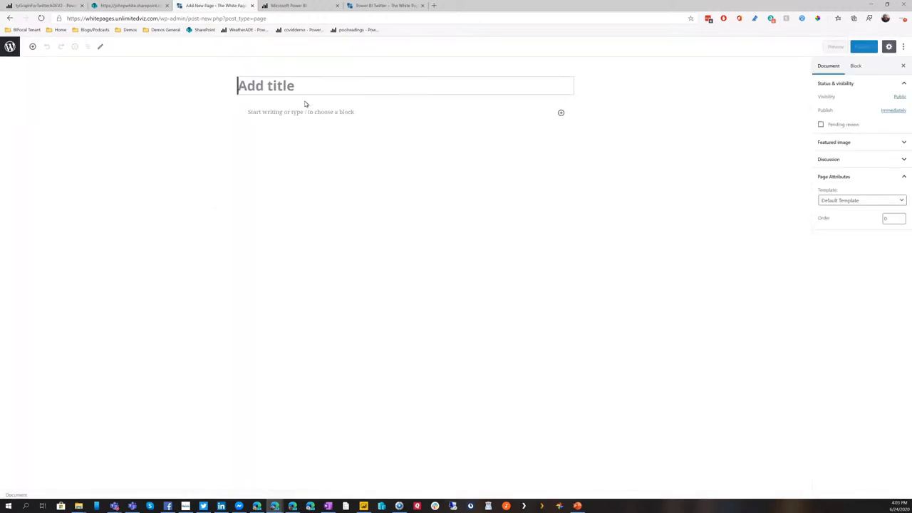
text(PBI )
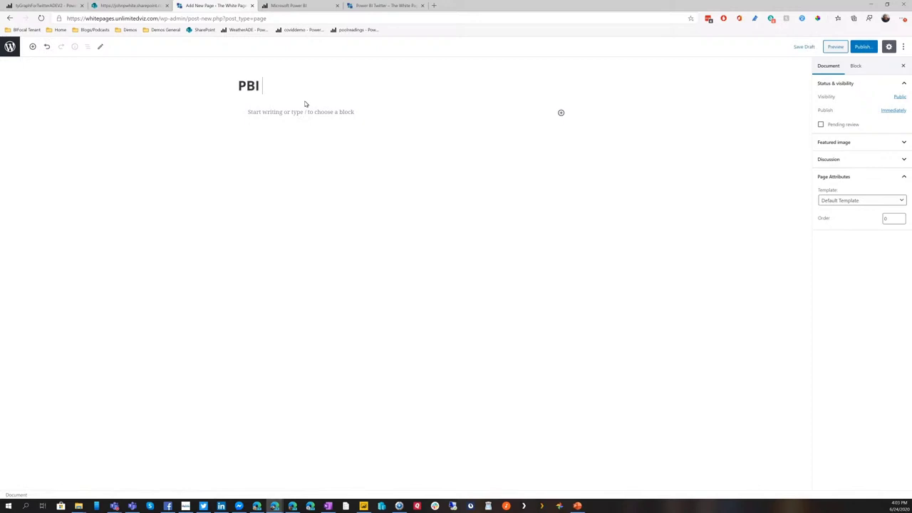
text(Anon)
click(308, 112)
text(<figure><iframe width="800" height="600" src="https://app.powerbi.com/view?r=eyJrIjoiNzdhMjY3ZDUtNzBhZC00NTUwLWFjOTktY2IxNzQ1Zjg0ZWY3IiwidCI6IjUwZjUwZTZmLWI3NmItNDllNi1hNDNmLTMzOTc0YmQwNzhlYiJ9" allowfullscreen="true"></iframe></figure>)
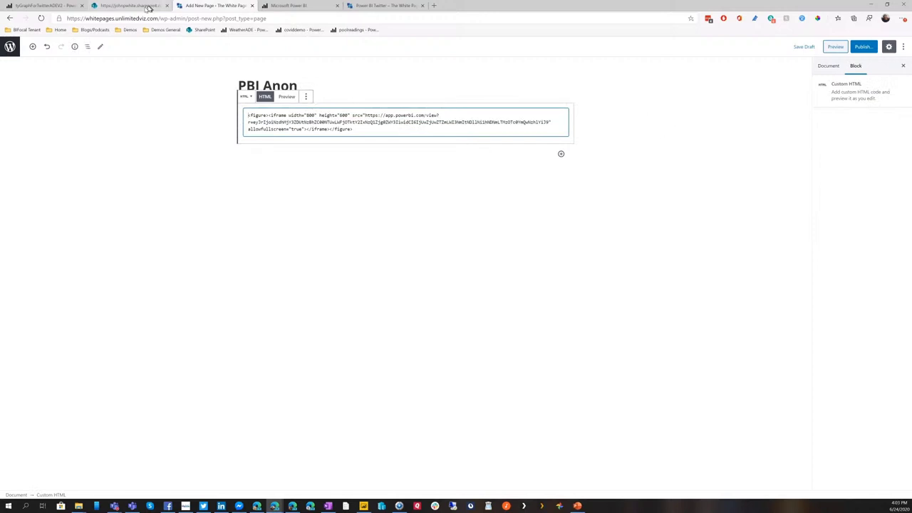
Step: Try to replace the PBI Anon page's HTML block content with a fresh copy of the Power BI iframe code
click(57, 7)
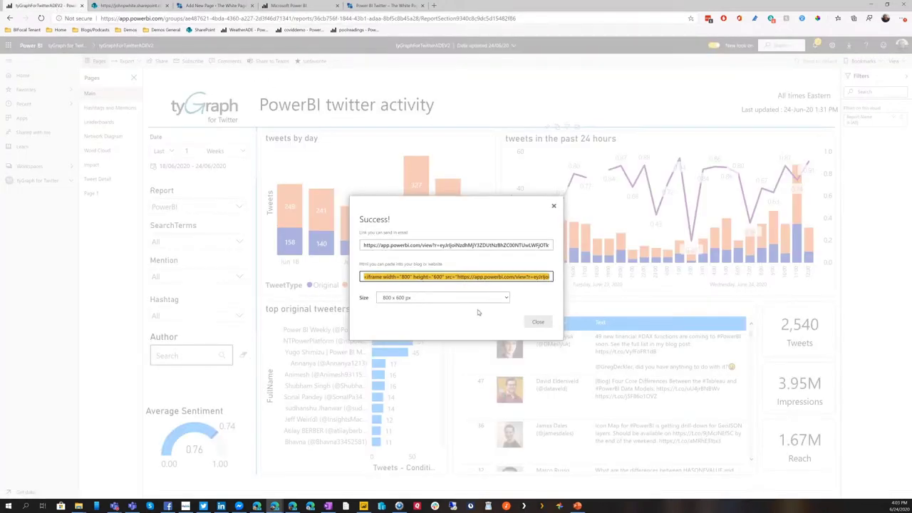
click(460, 275)
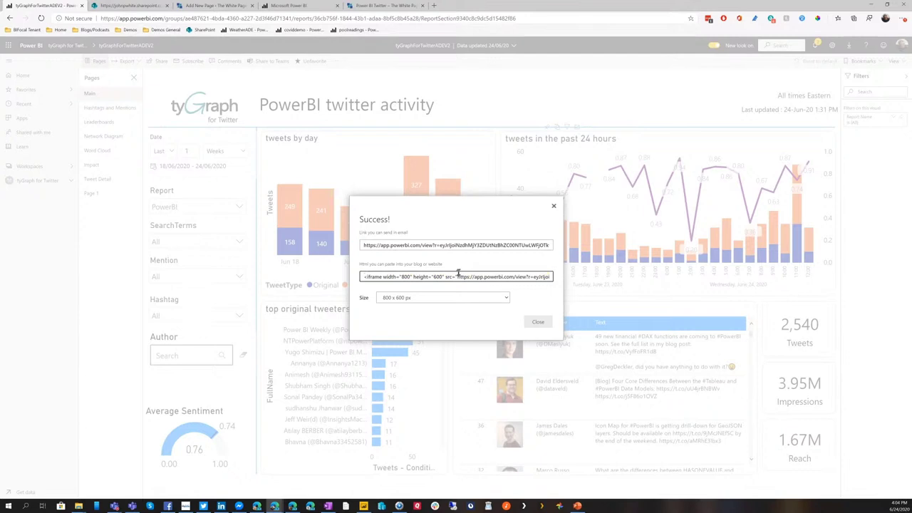
key(ctrl+a)
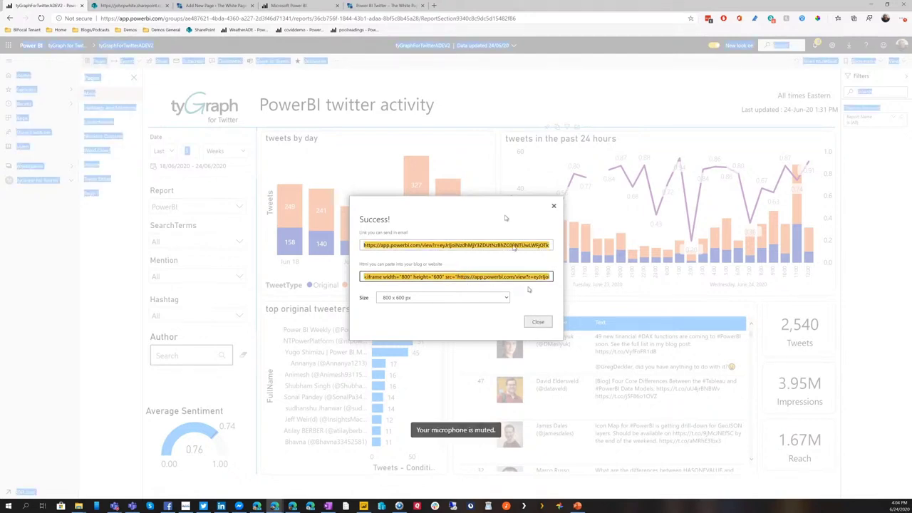
click(390, 7)
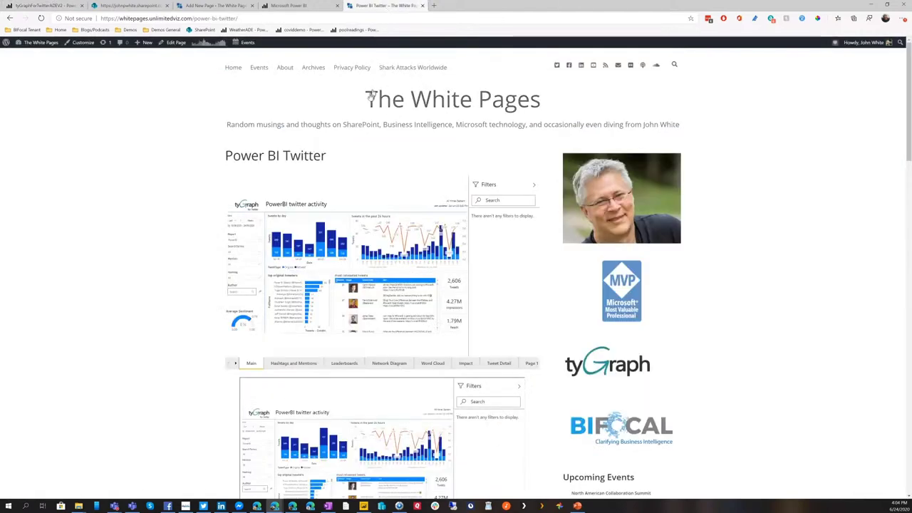
click(231, 6)
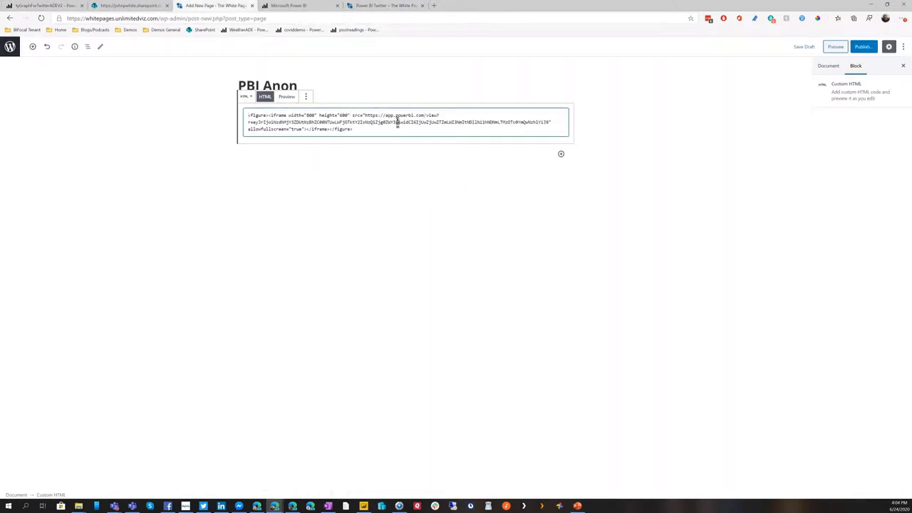
key(ctrl+a)
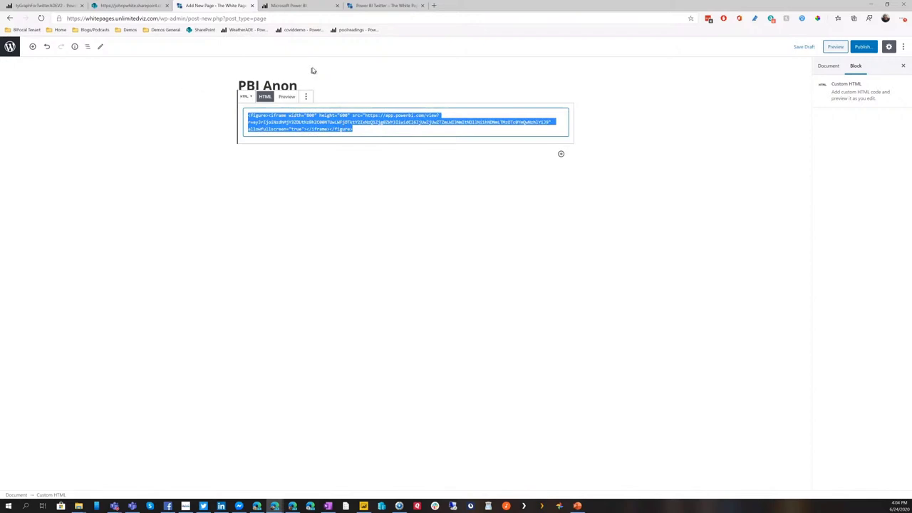
key(ctrl+v)
click(371, 88)
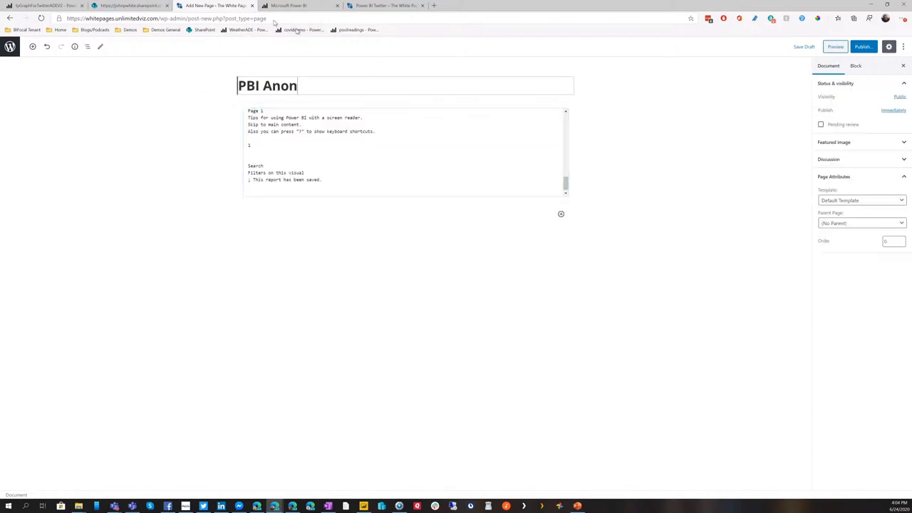
Step: Copy the 800 x 600 px iframe HTML from the Power BI report and replace the PBI Anon HTML block's content with it
click(120, 7)
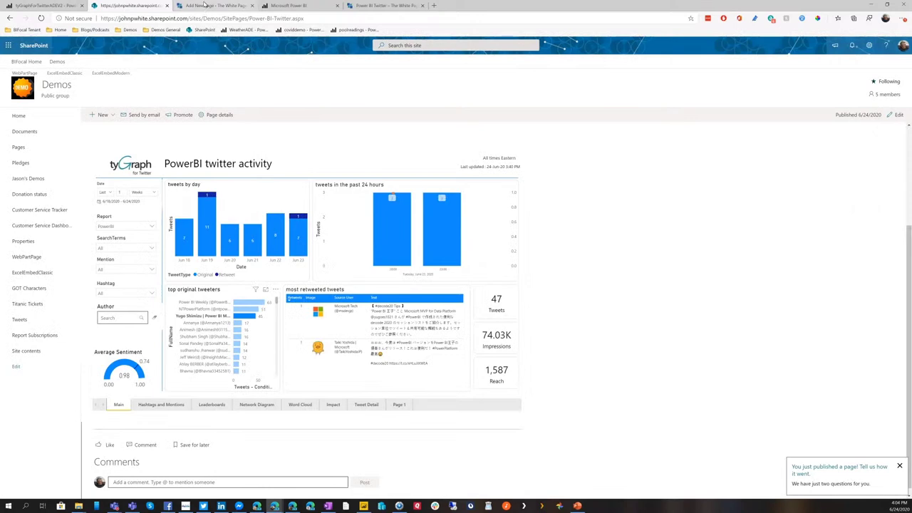
click(42, 6)
click(399, 277)
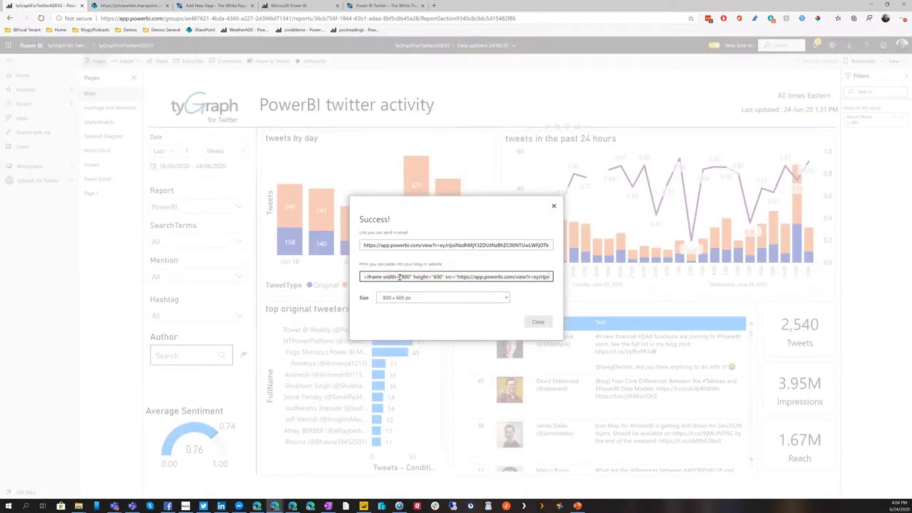
key(ctrl+a)
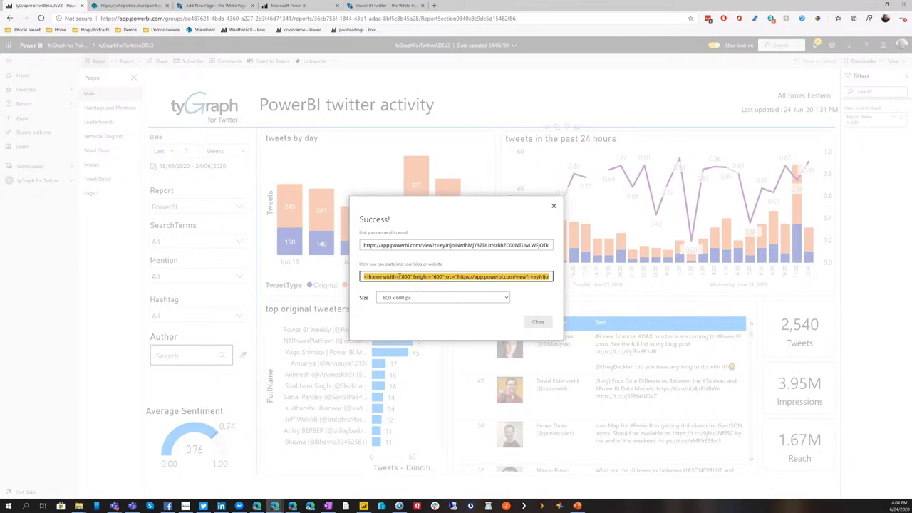
click(214, 6)
click(371, 171)
key(ctrl+a)
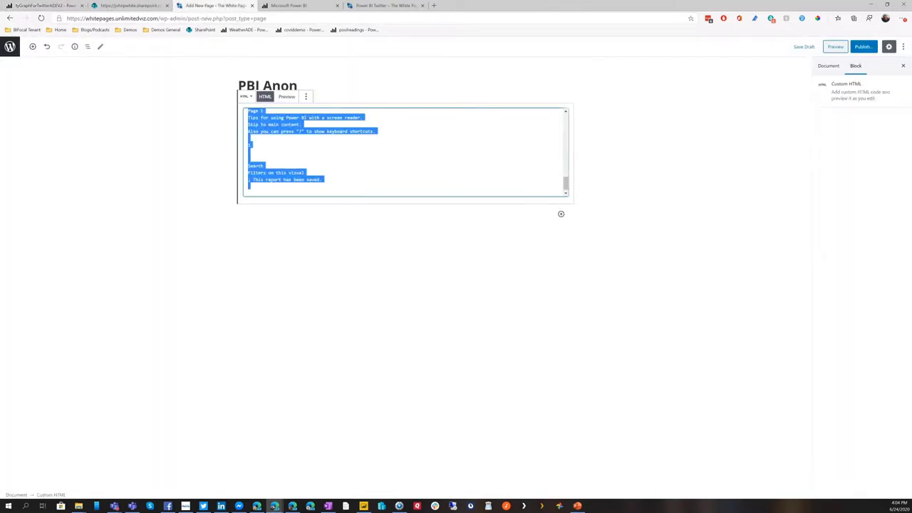
key(ctrl+v)
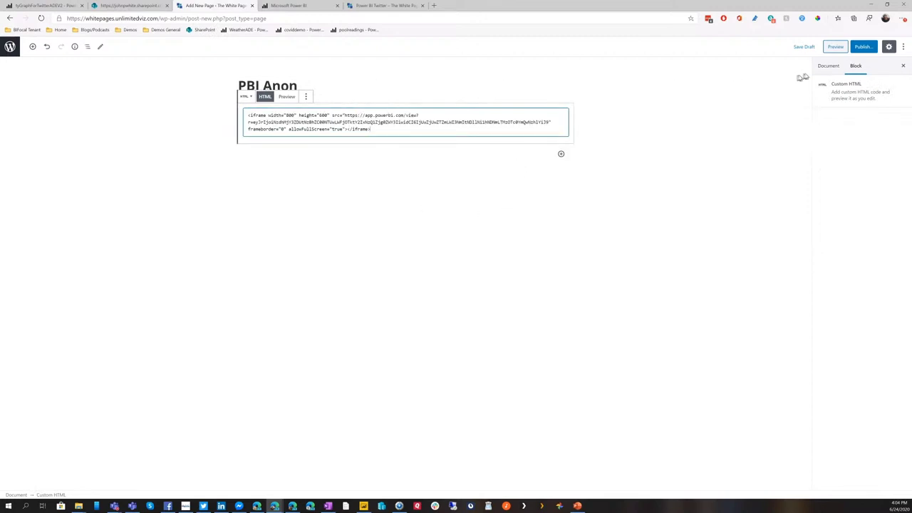
Step: Publish the PBI Anon page with public visibility and copy its page address
click(860, 48)
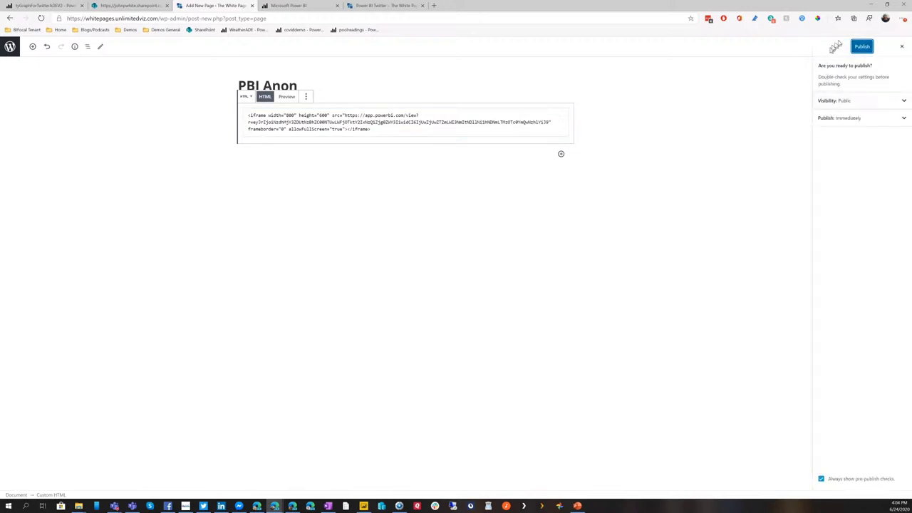
click(861, 47)
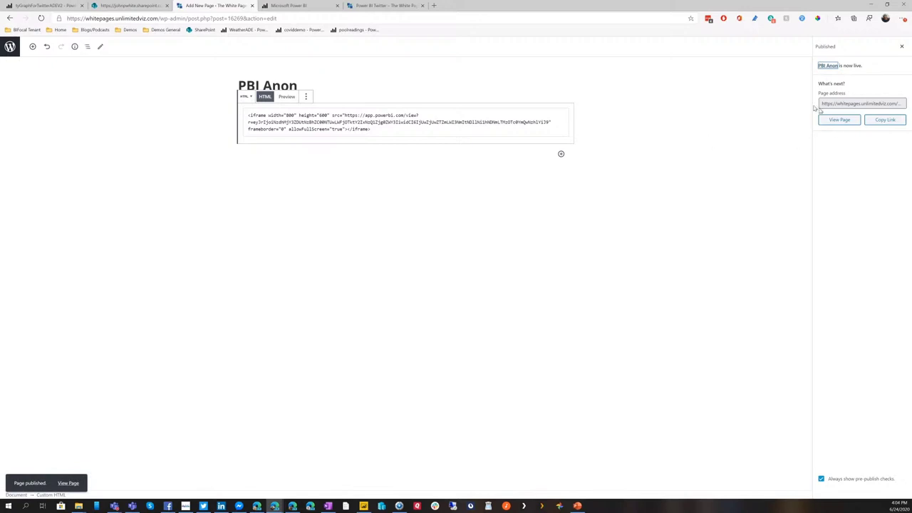
click(840, 105)
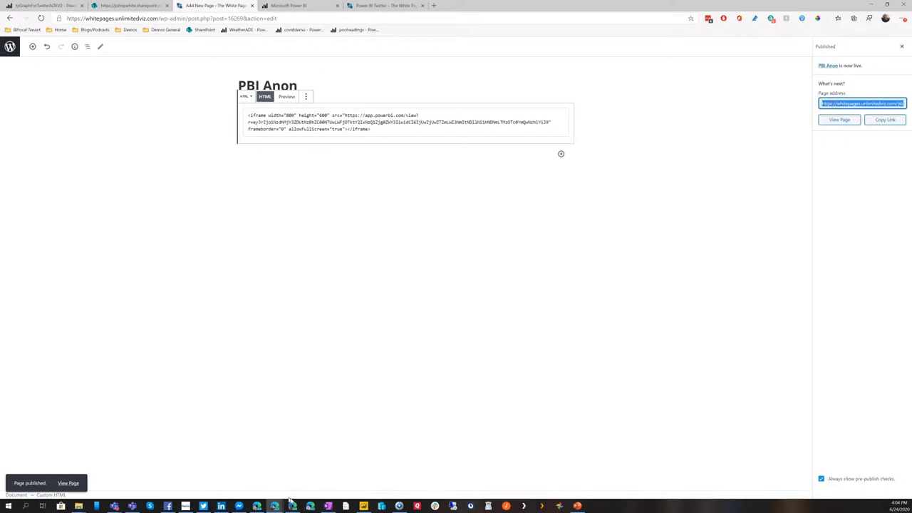
mouse_move(275, 506)
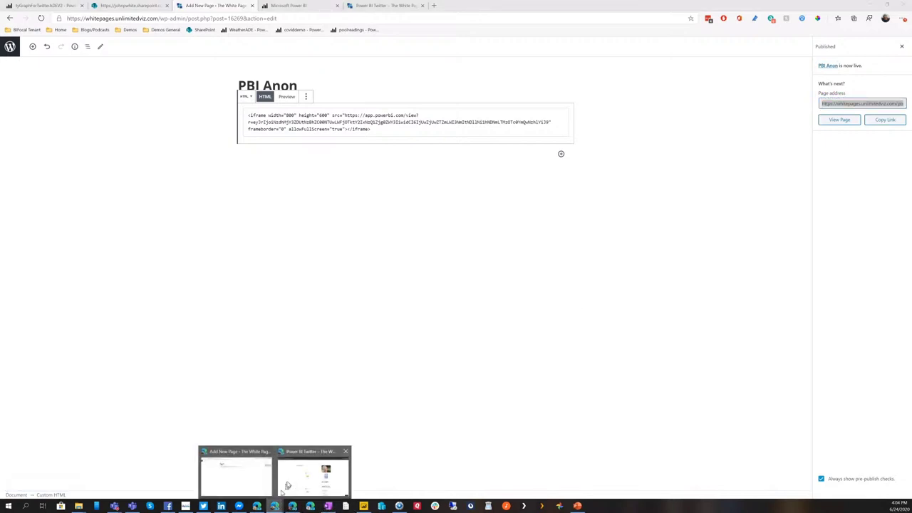
click(299, 479)
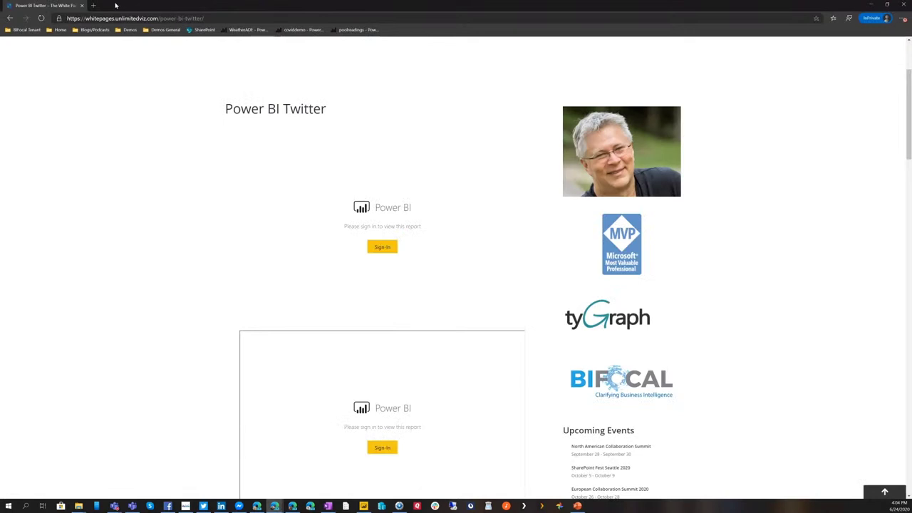
click(93, 5)
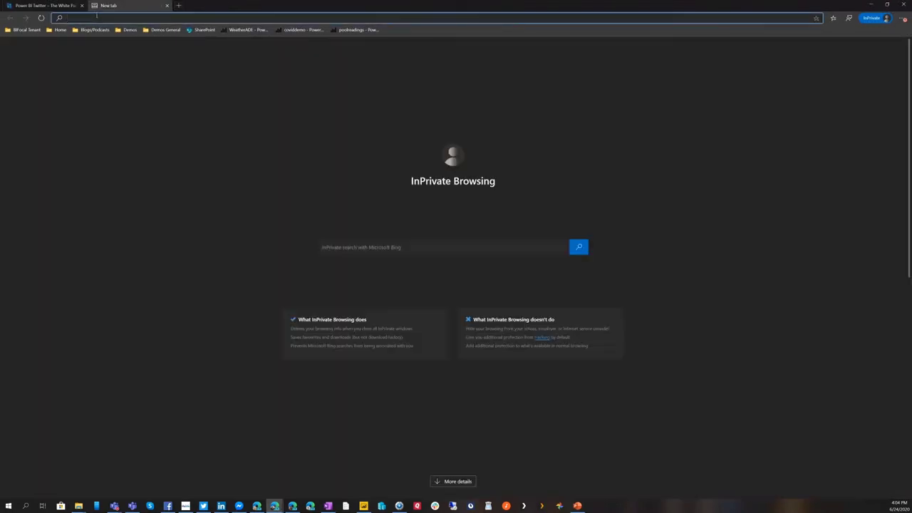
text(https://whitepages.unlimitedviz.com/pbi-anon/)
key(Return)
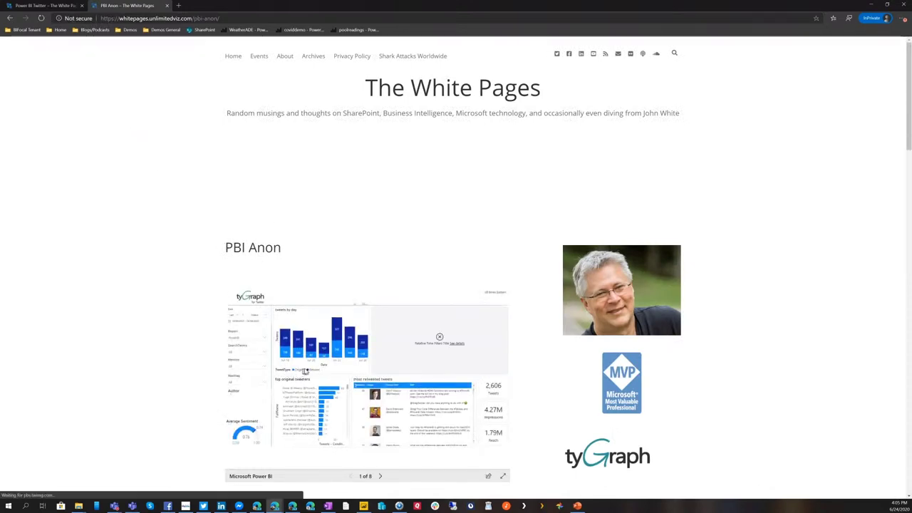
click(339, 341)
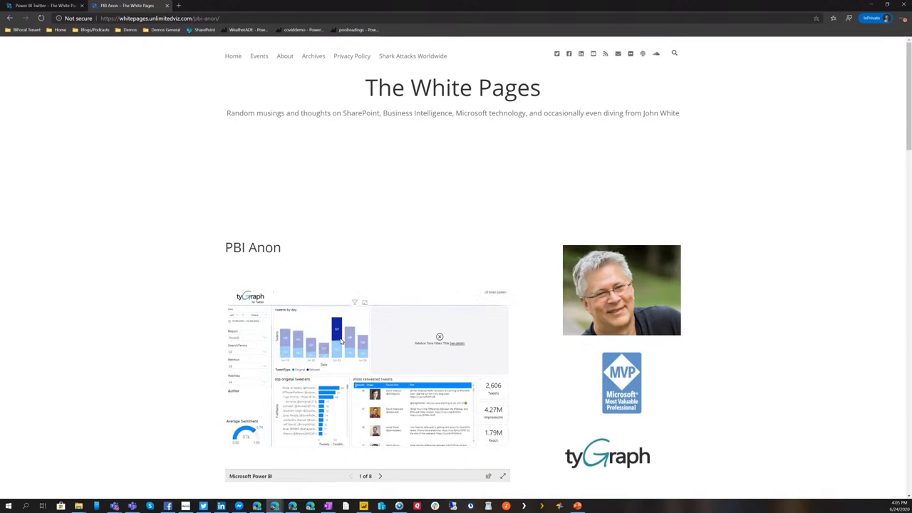
click(328, 389)
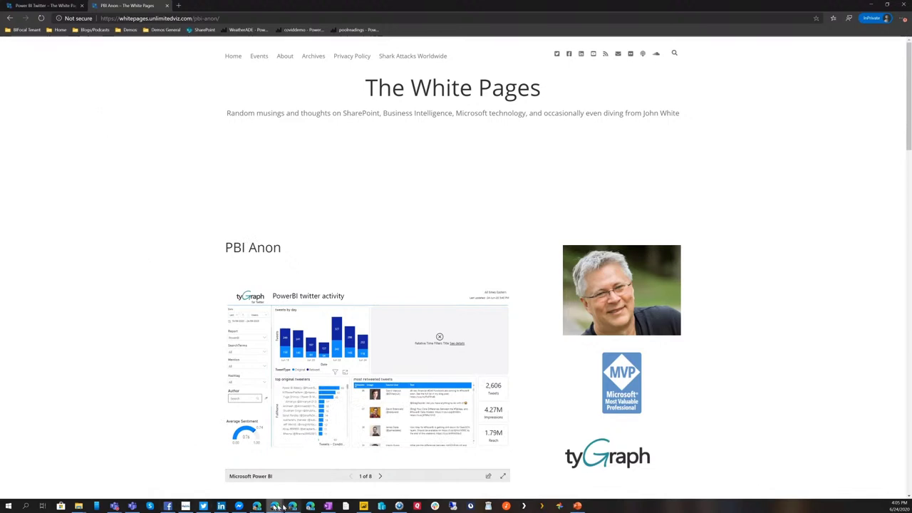
Step: Copy the public email link from the Power BI report's publish dialog and open the standalone report in a new browser tab
mouse_move(276, 507)
click(258, 472)
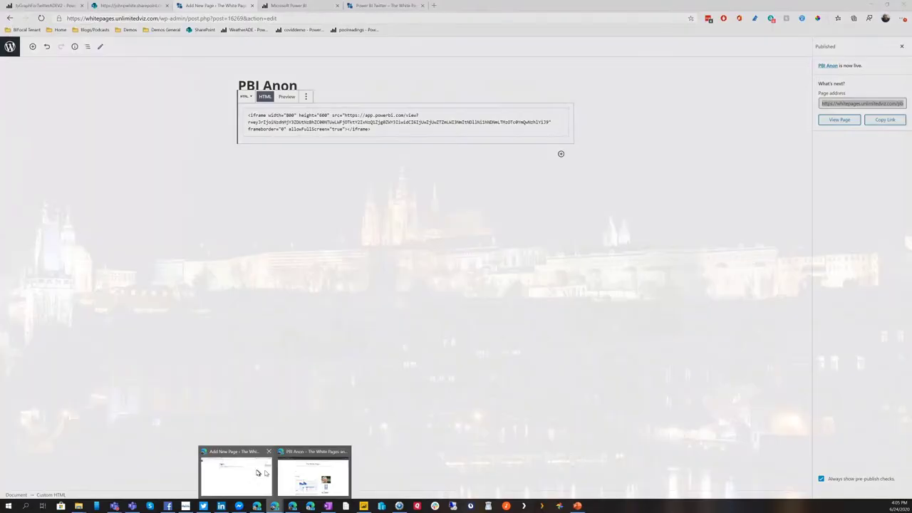
click(54, 5)
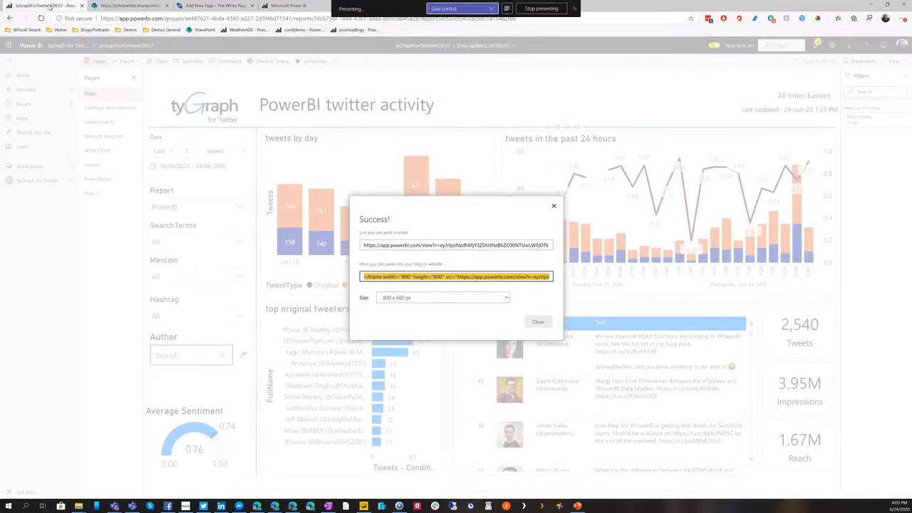
click(409, 245)
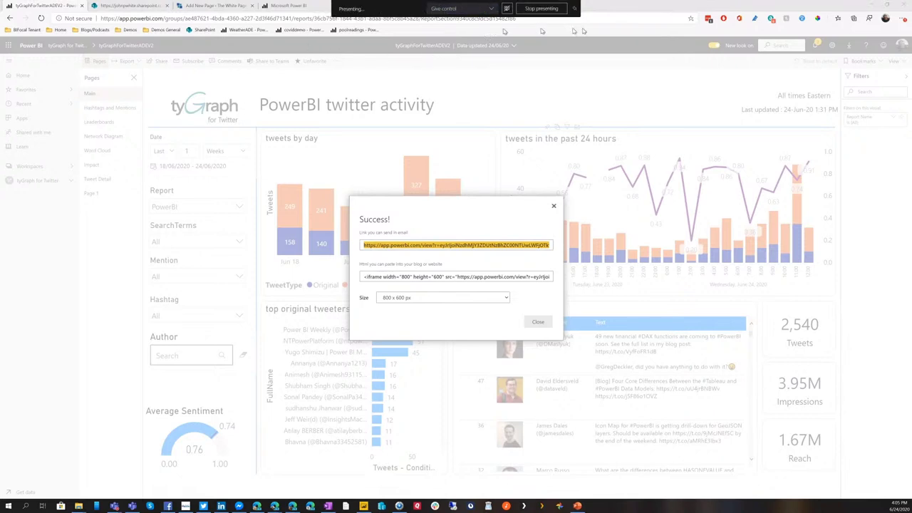
click(640, 14)
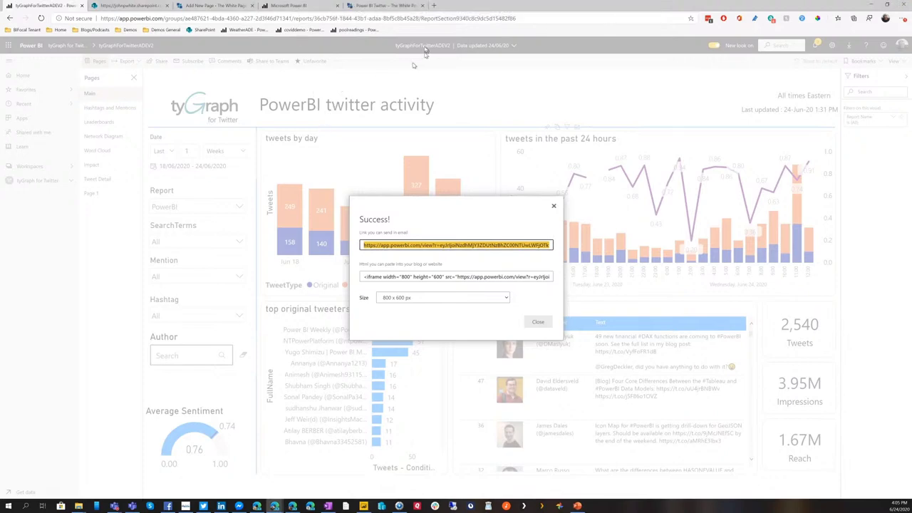
click(433, 5)
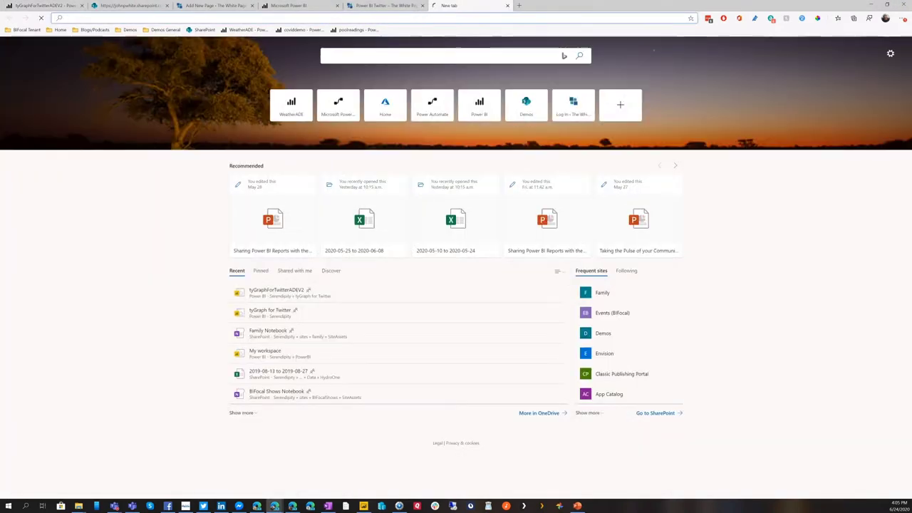
text(https://app.powerbi.com/view?r=eyJrIjoiNzdhMjY3ZDUtNzBhZC00NTUwLWFjOTktY2IxNzQ1Zjg0ZWY3IiwidCI6IjUwZjUwZTZmLWI3NmItNDliNi1hNDNmLTMzOTc0YmQwNzhlYiJ9)
key(Return)
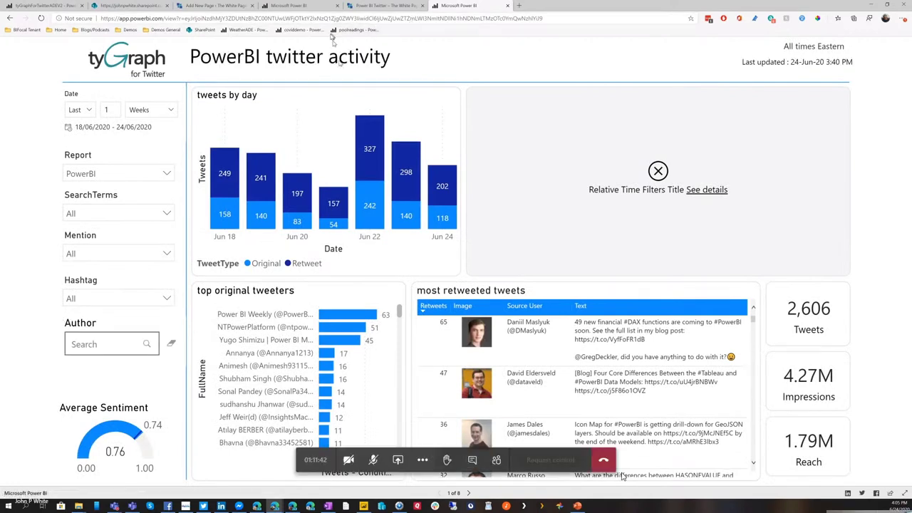
click(374, 460)
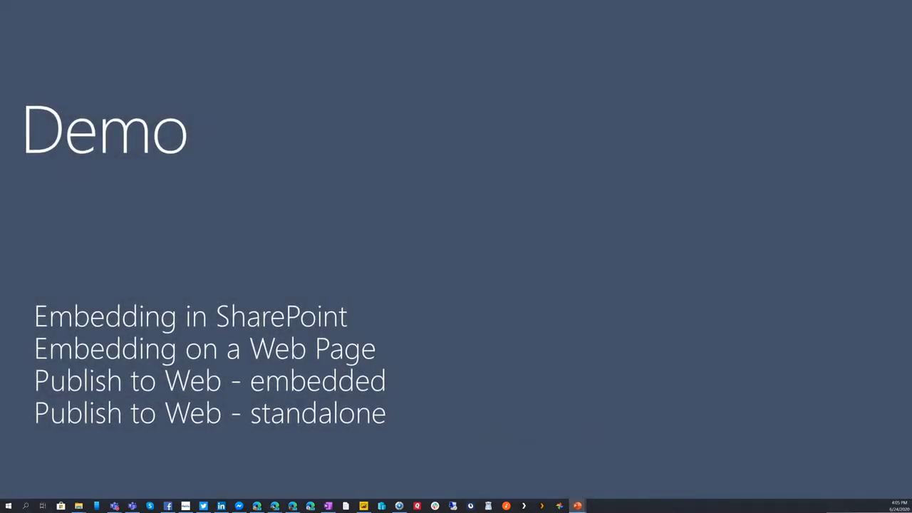
key(Right)
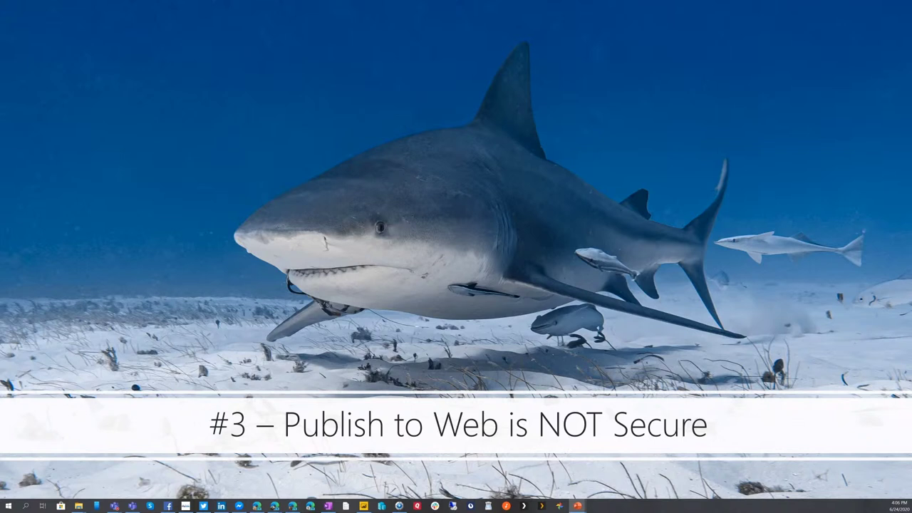
mouse_move(488, 427)
key(Right)
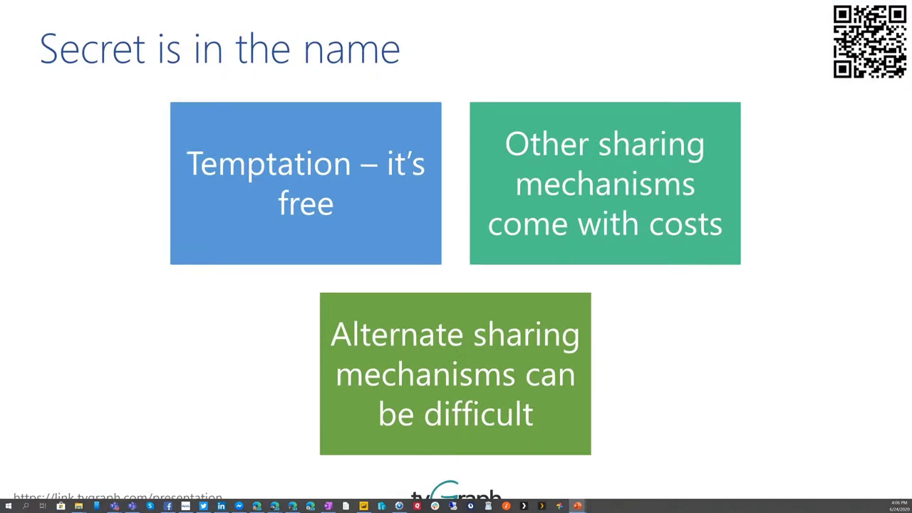